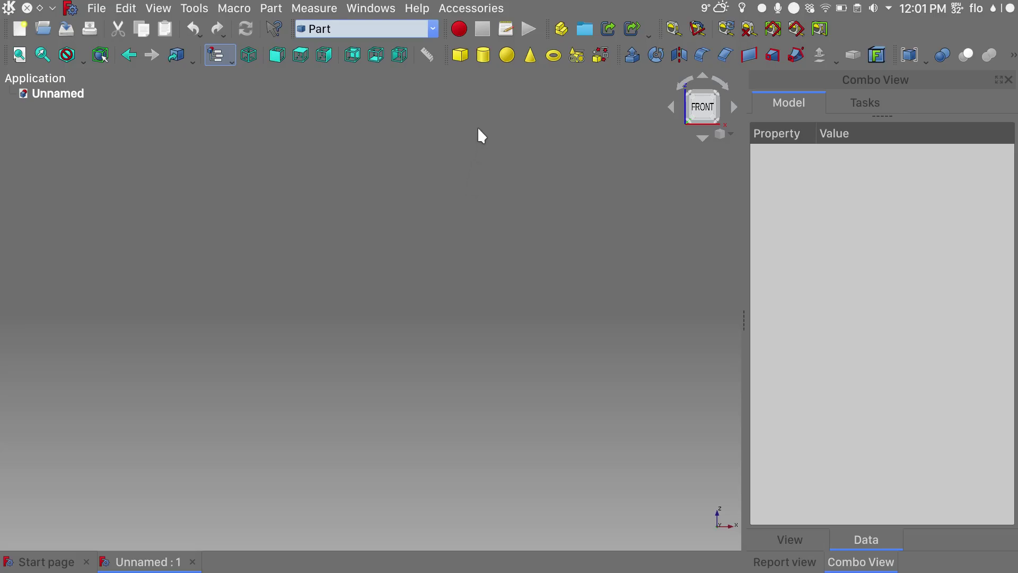
Step: Create three default cubes in the empty document
click(463, 56)
click(463, 56)
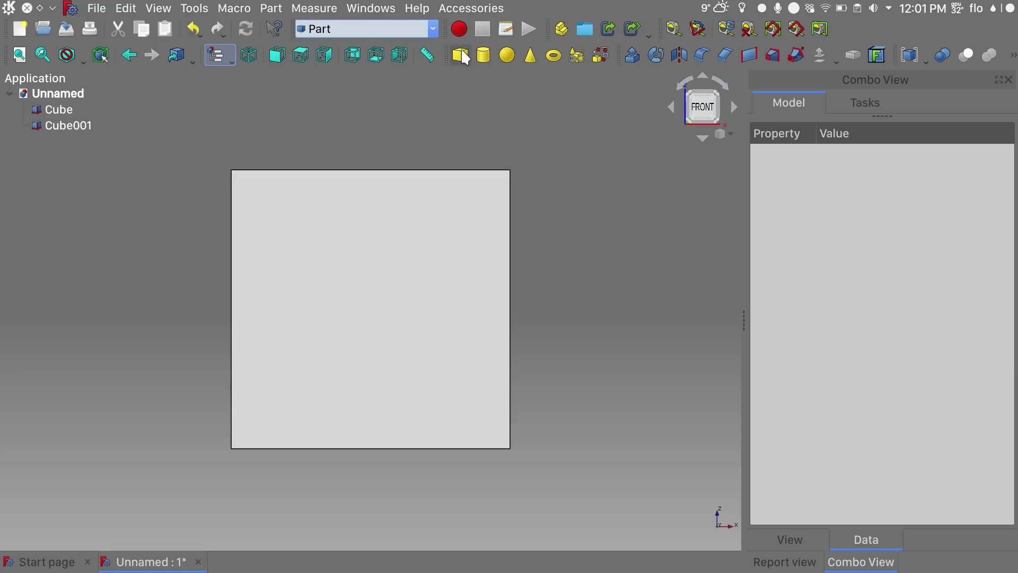
click(463, 56)
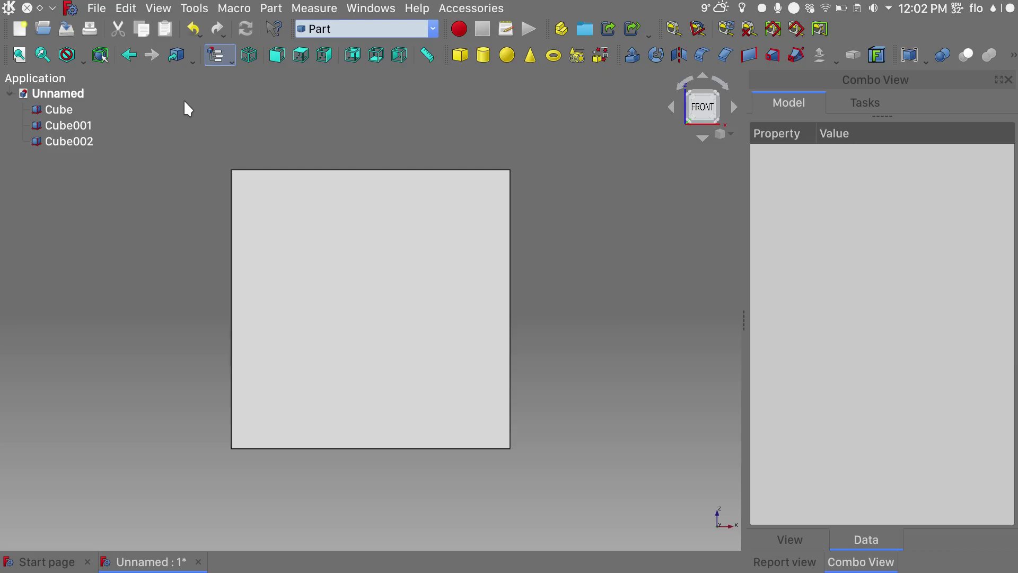
Step: Set the first cube's length, width and height to 1000 mm each
click(69, 117)
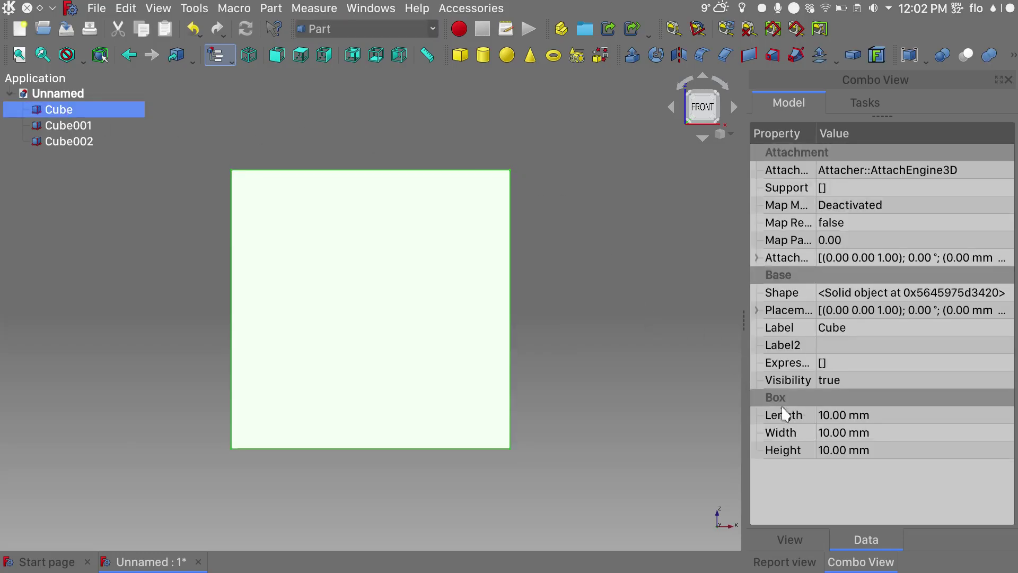
click(841, 421)
click(841, 418)
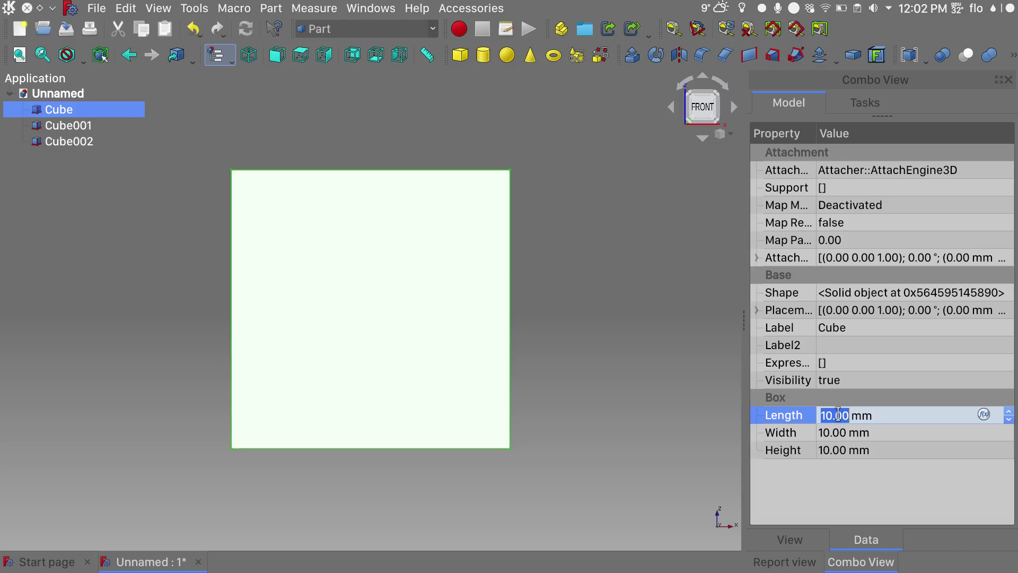
text(1000)
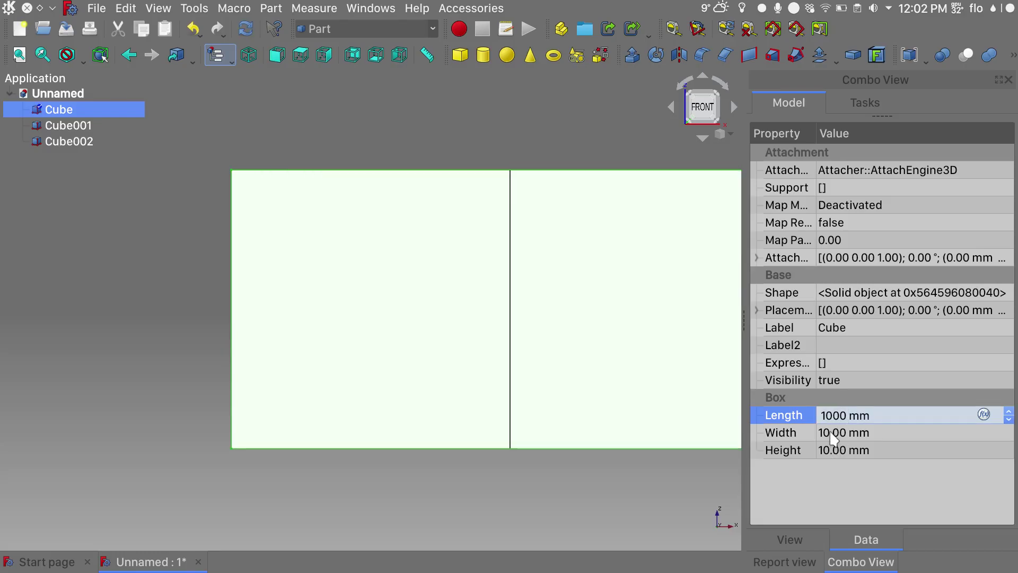
click(830, 432)
key(End)
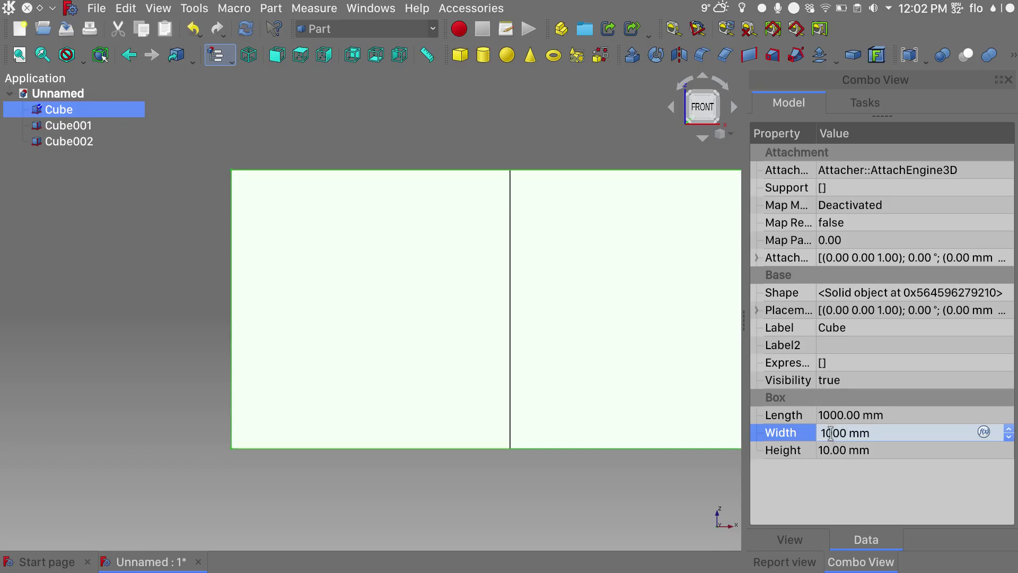
click(830, 450)
text(100)
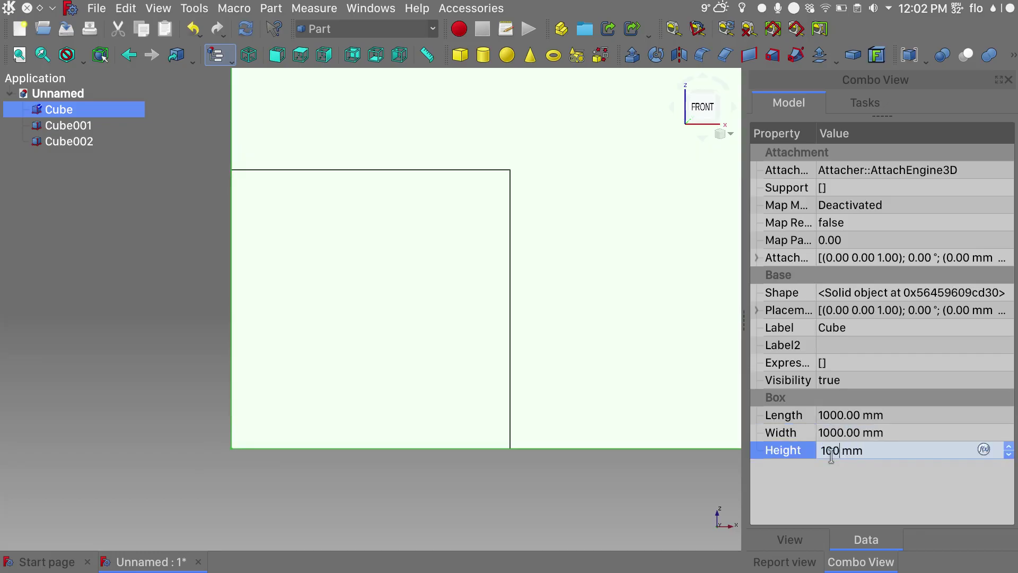
Step: Set the width, length and height of Cube001 to 1000 mm each
click(502, 309)
click(834, 432)
text(00)
click(836, 415)
text(1000)
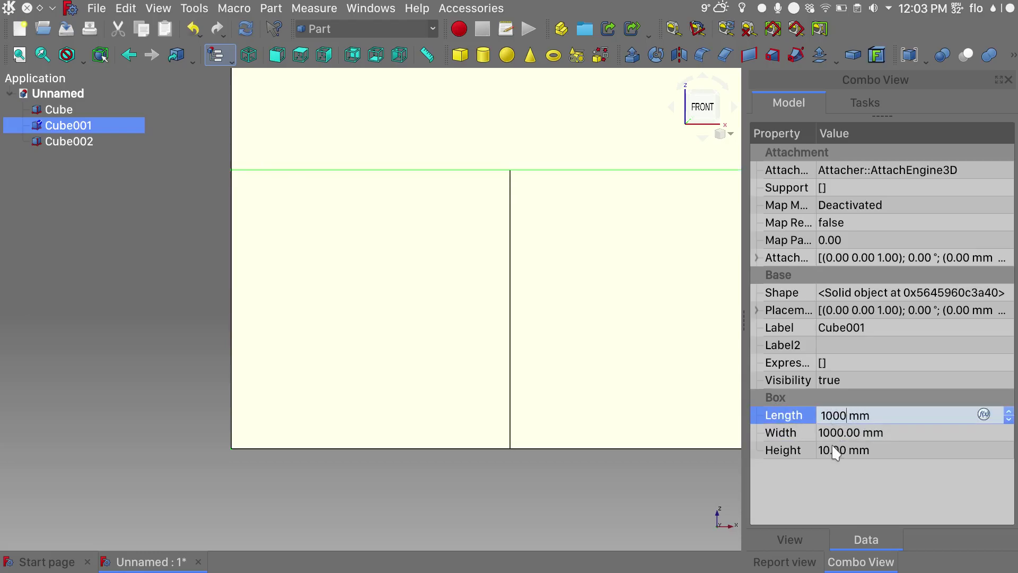
click(835, 450)
text(1000)
Step: Set the length, width and height of Cube002 to 1000 mm each
click(71, 142)
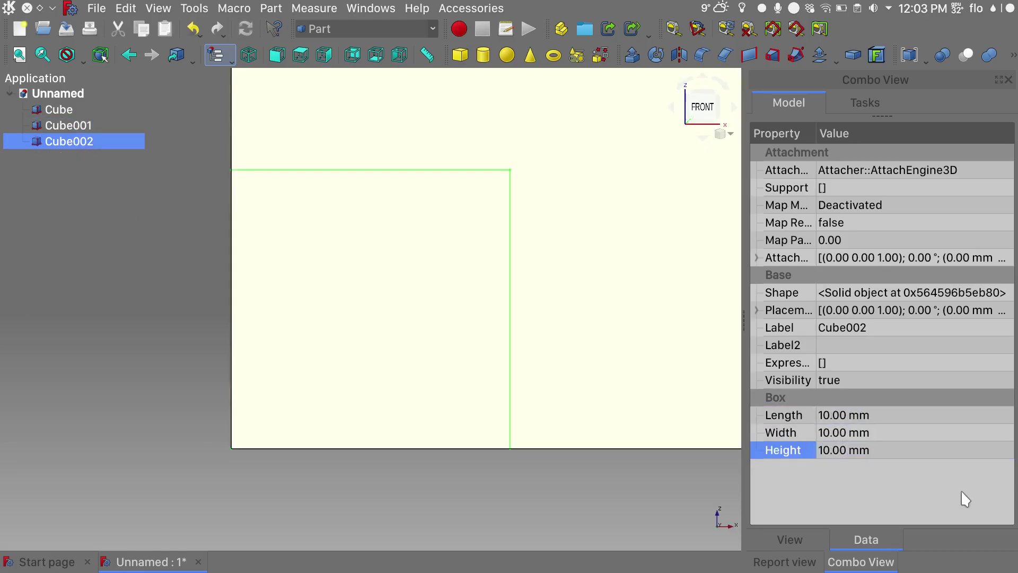
click(829, 415)
text(1000)
click(827, 432)
text(1000)
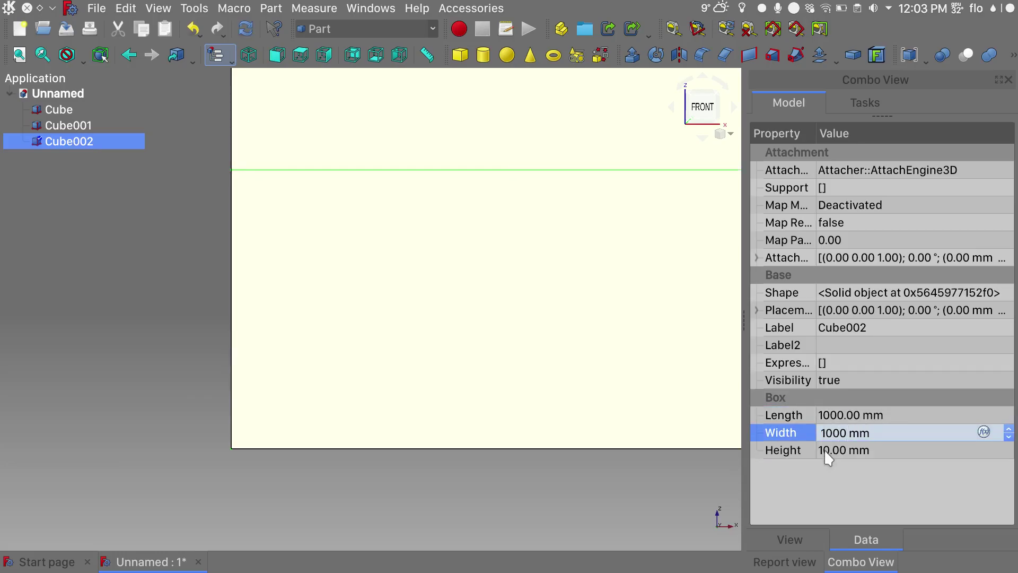
click(825, 451)
text(1000)
key(Return)
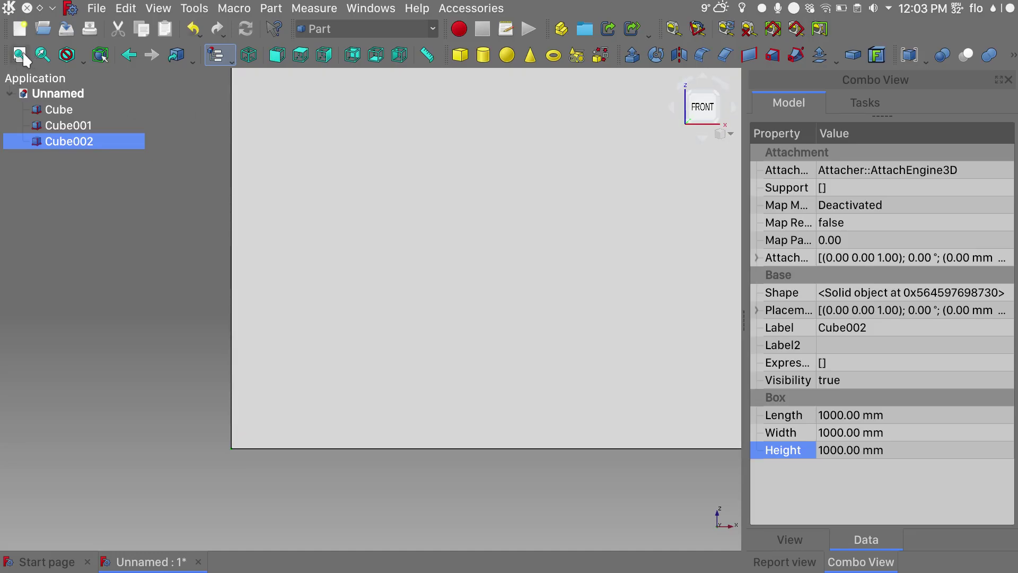
Step: Move Cube001 along the x axis by setting its placement position x to 1200 mm
click(20, 55)
key(0)
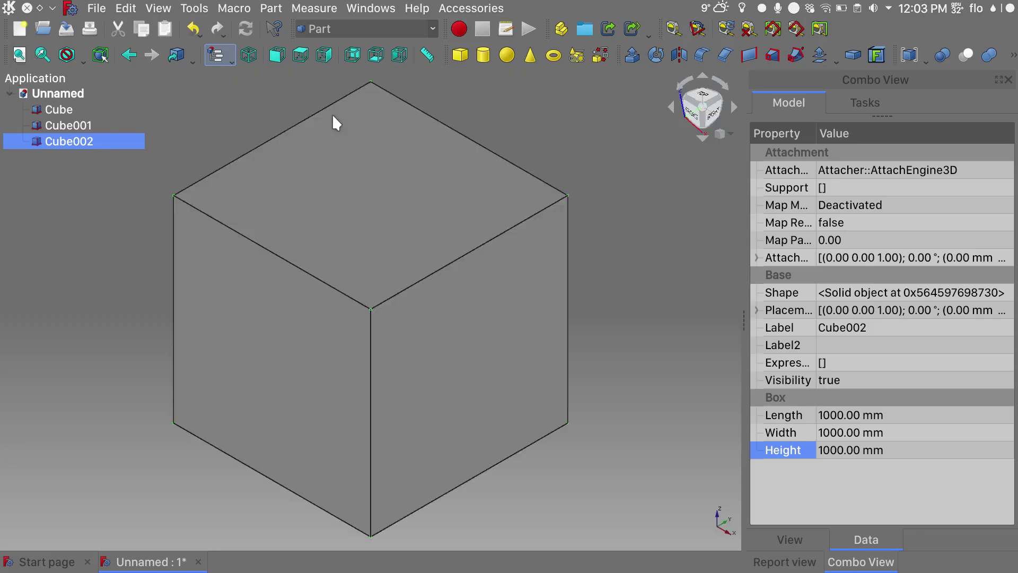
click(758, 310)
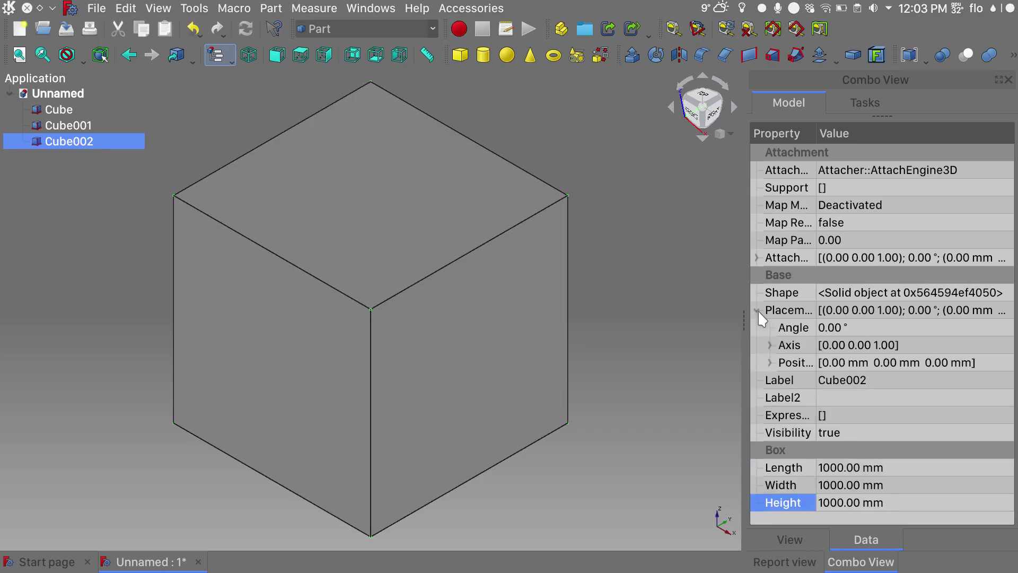
click(770, 363)
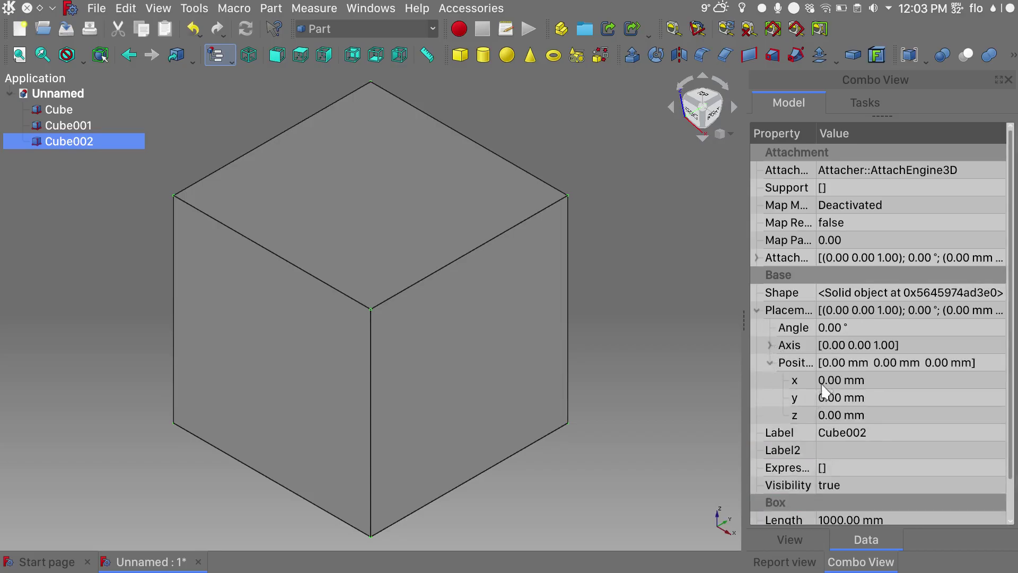
click(76, 125)
click(757, 311)
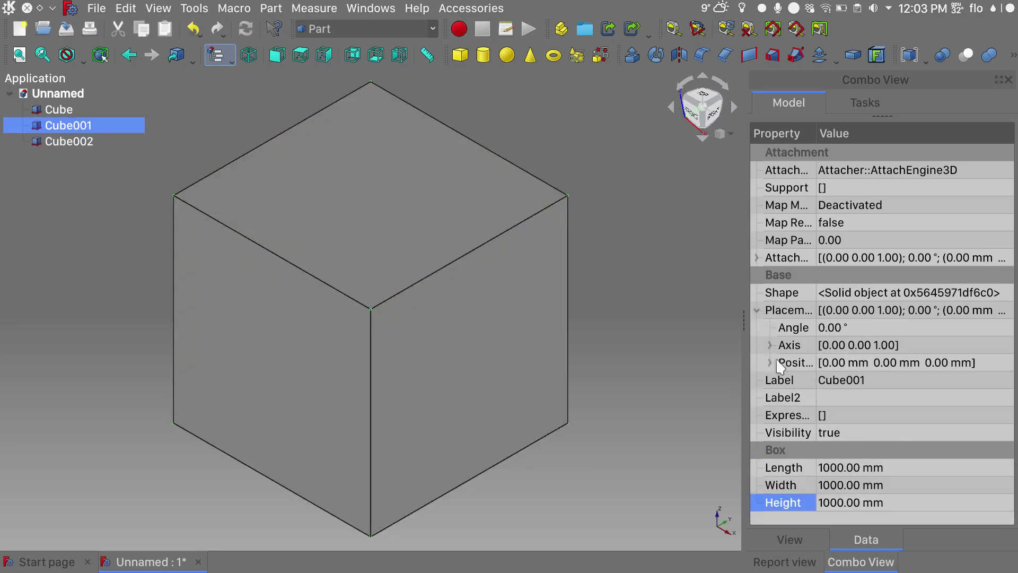
click(770, 363)
click(825, 380)
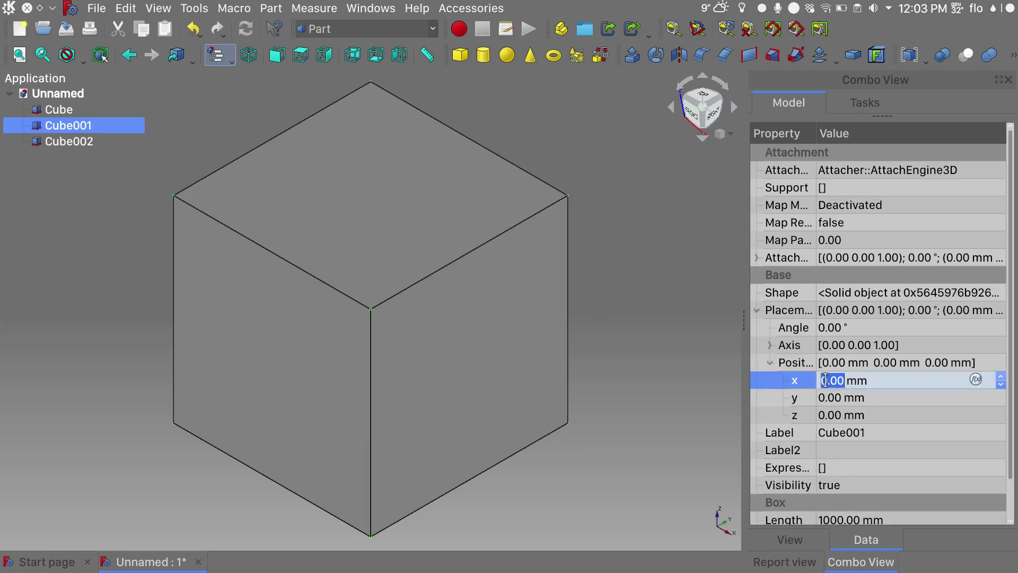
text(1100)
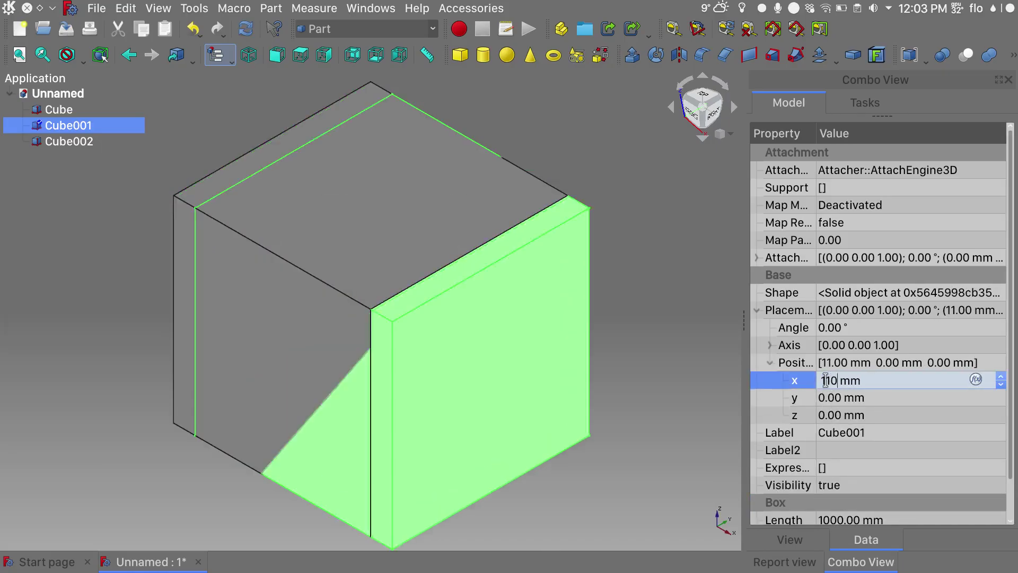
key(BackSpace)
key(BackSpace)
key(BackSpace)
text(200)
key(Return)
Step: Move Cube002 along the x axis by setting its placement position x to 2400 mm
click(66, 141)
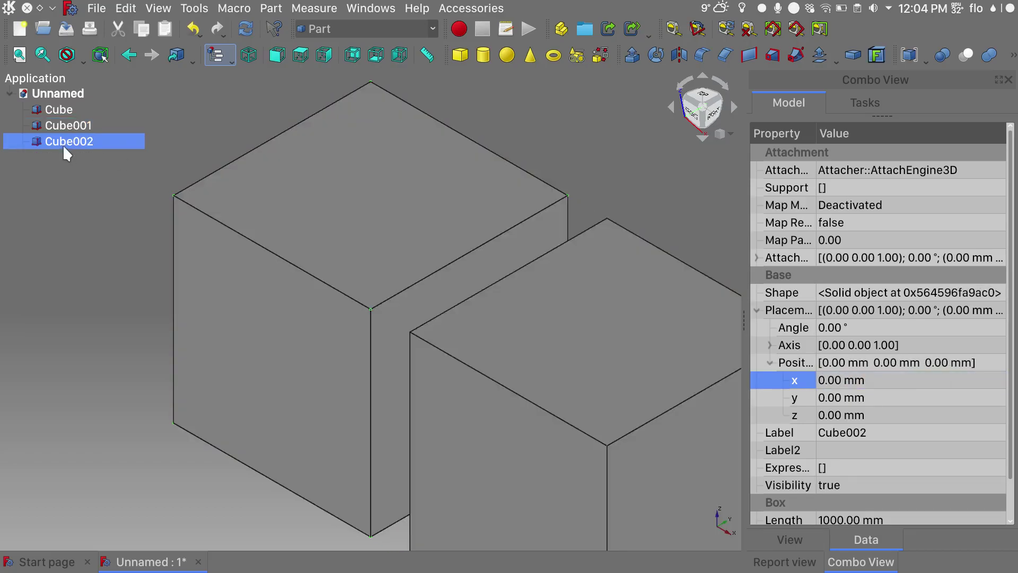
double_click(838, 386)
text(2200)
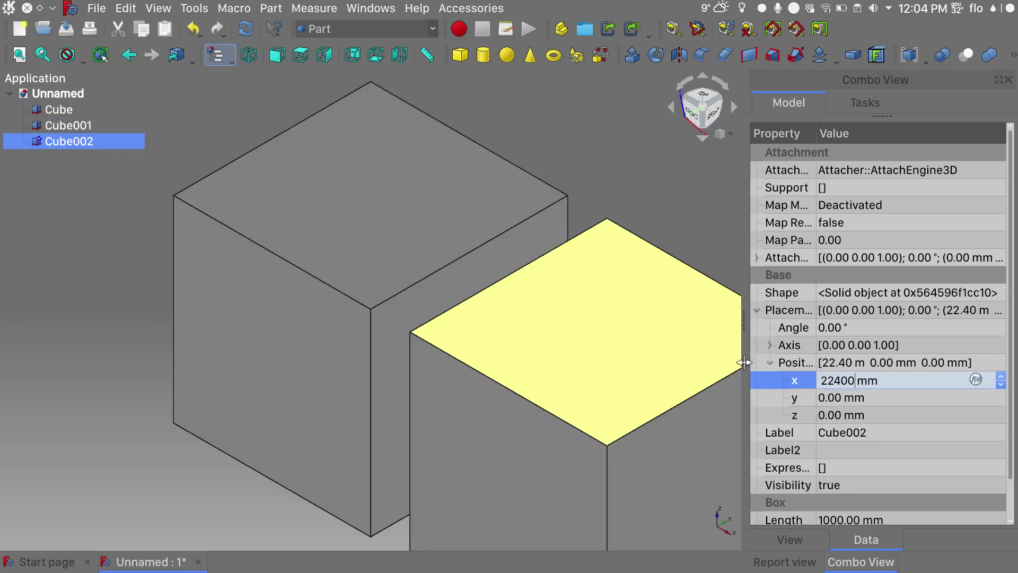
key(BackSpace)
key(BackSpace)
key(BackSpace)
text(400)
key(Return)
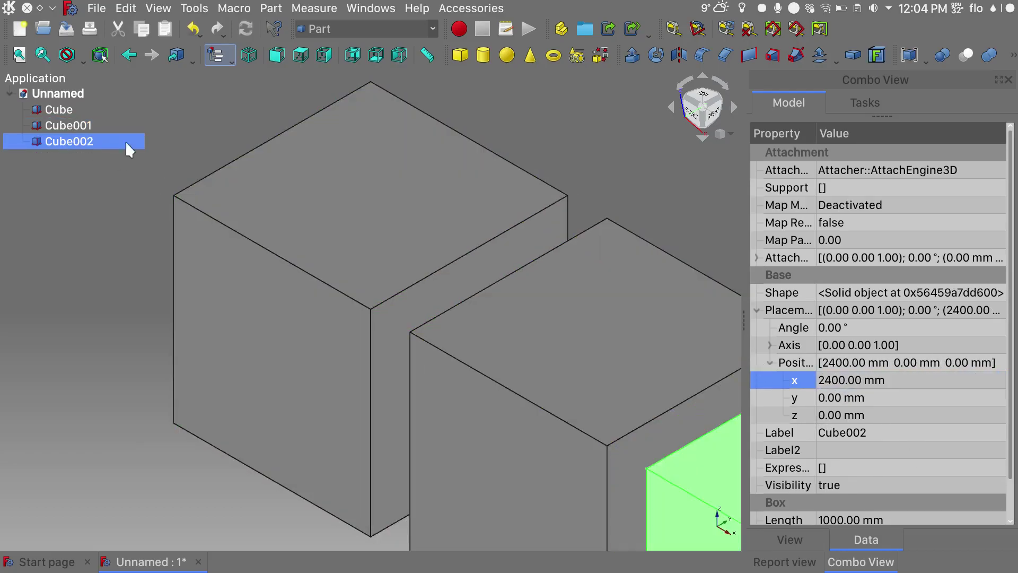
click(20, 54)
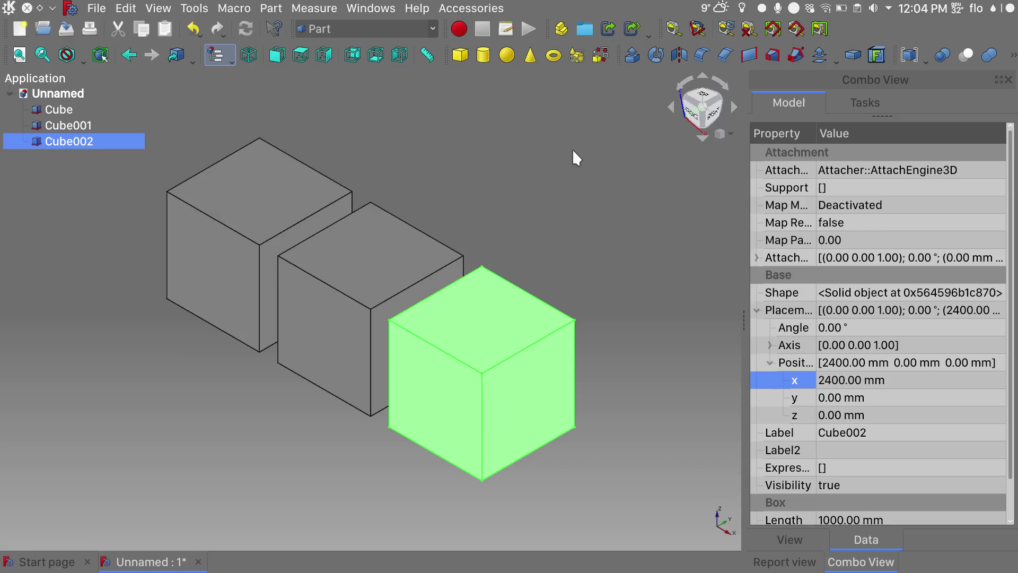
Step: Create three empty groups in the document
click(584, 29)
click(583, 30)
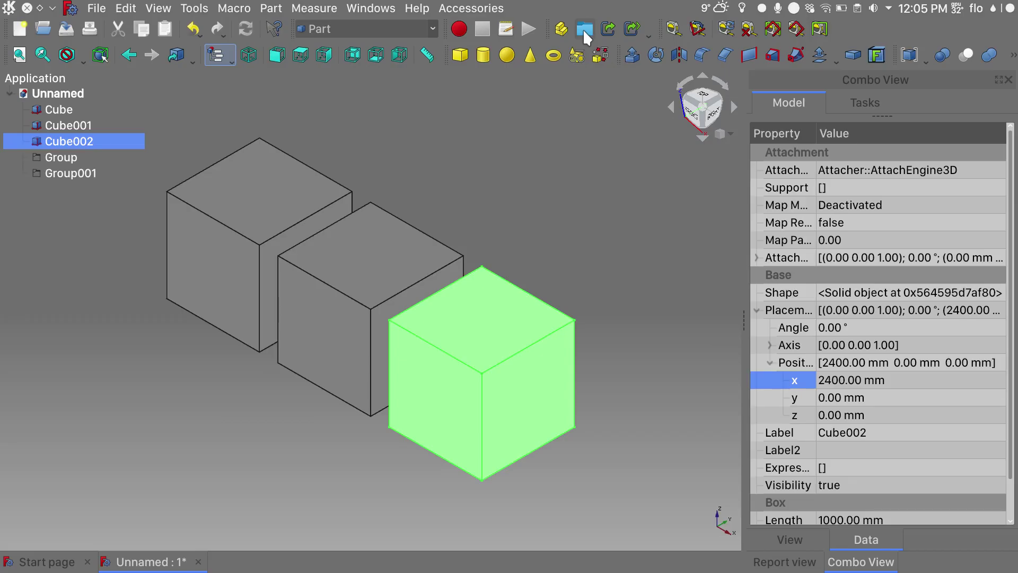
click(583, 29)
Step: Rename the three groups as cube, cube1 and cube2, in that order
click(54, 158)
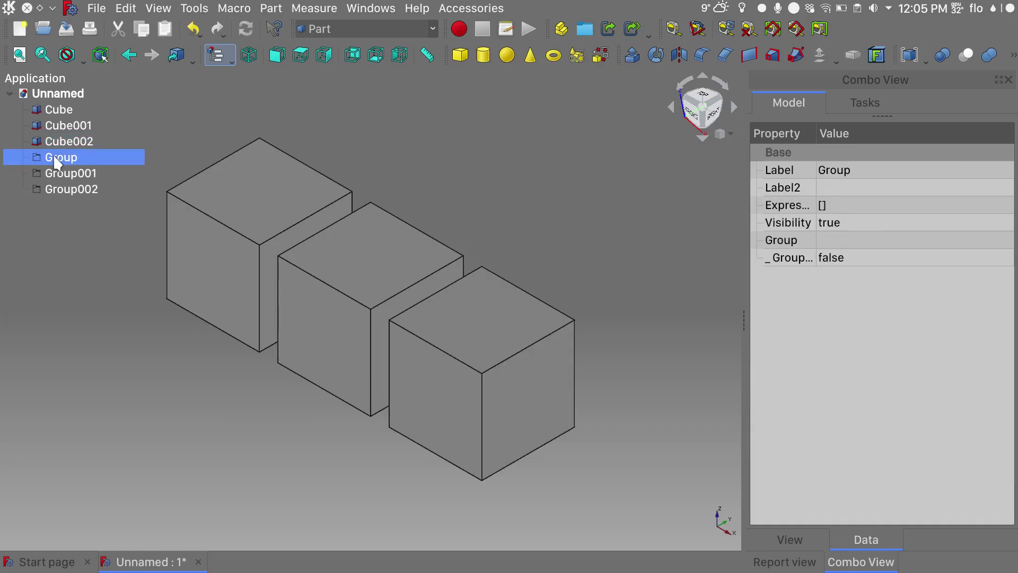
click(57, 158)
text(cube)
click(74, 173)
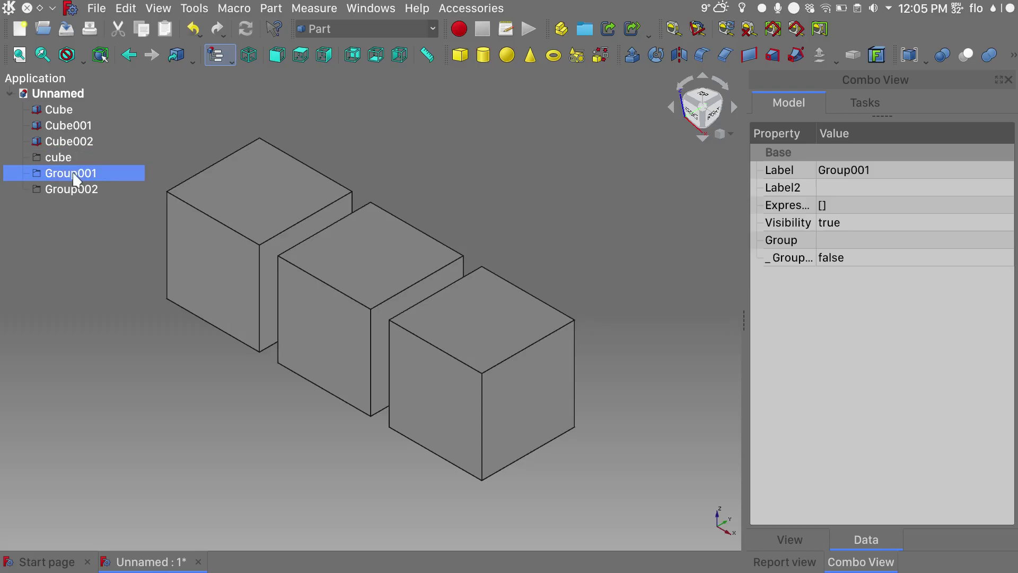
click(74, 175)
text(cube1)
click(85, 188)
click(88, 188)
text(cube2)
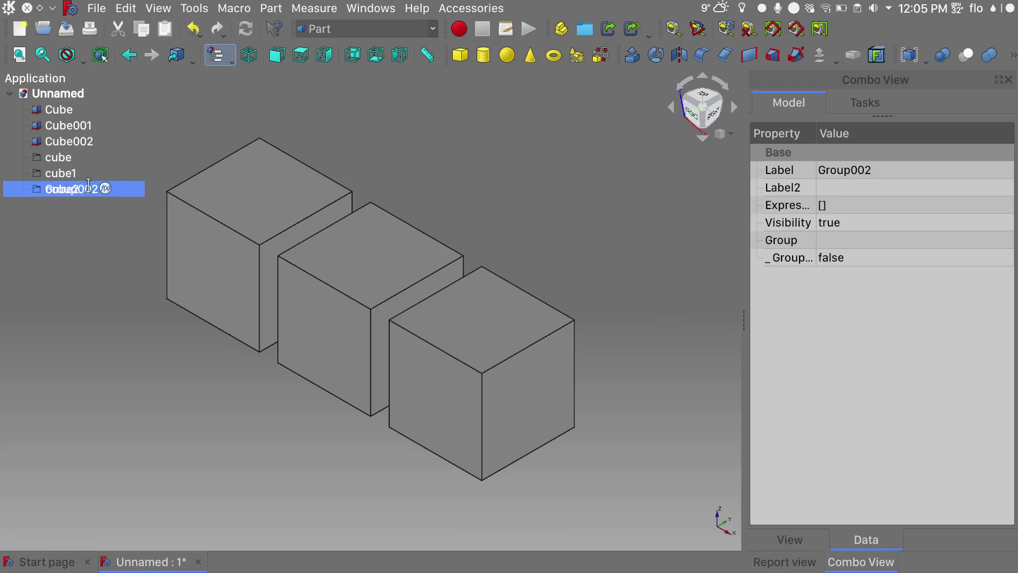
key(Return)
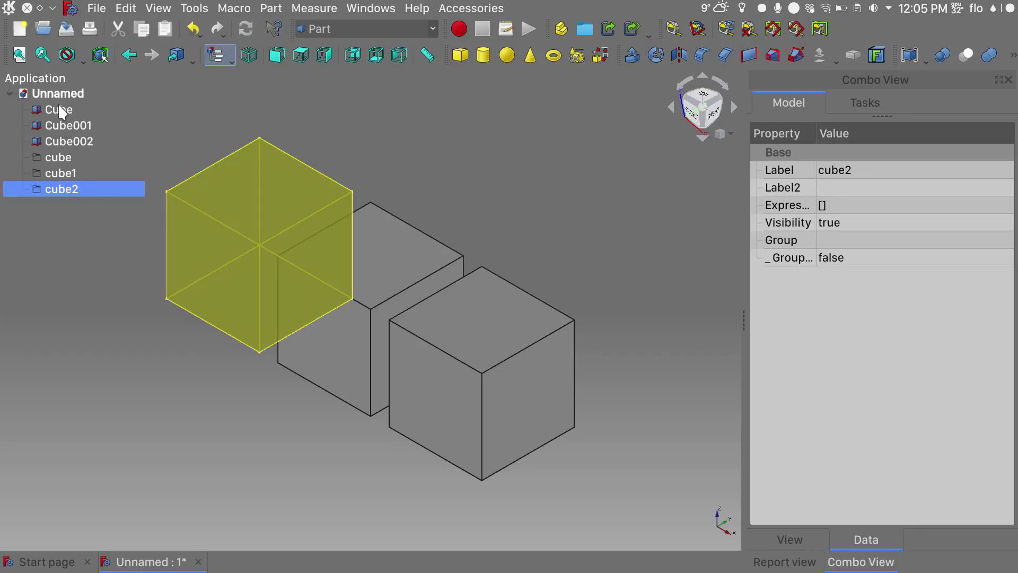
Step: Move Cube into group cube, Cube001 into cube1 and Cube002 into cube2, and expand the three groups
drag(58, 108, 70, 163)
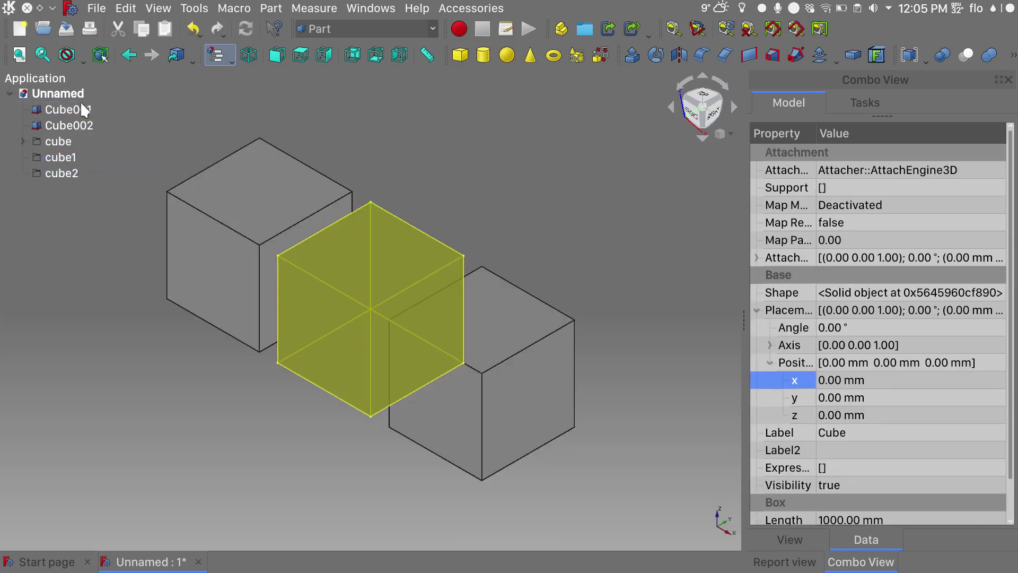
drag(82, 113, 76, 159)
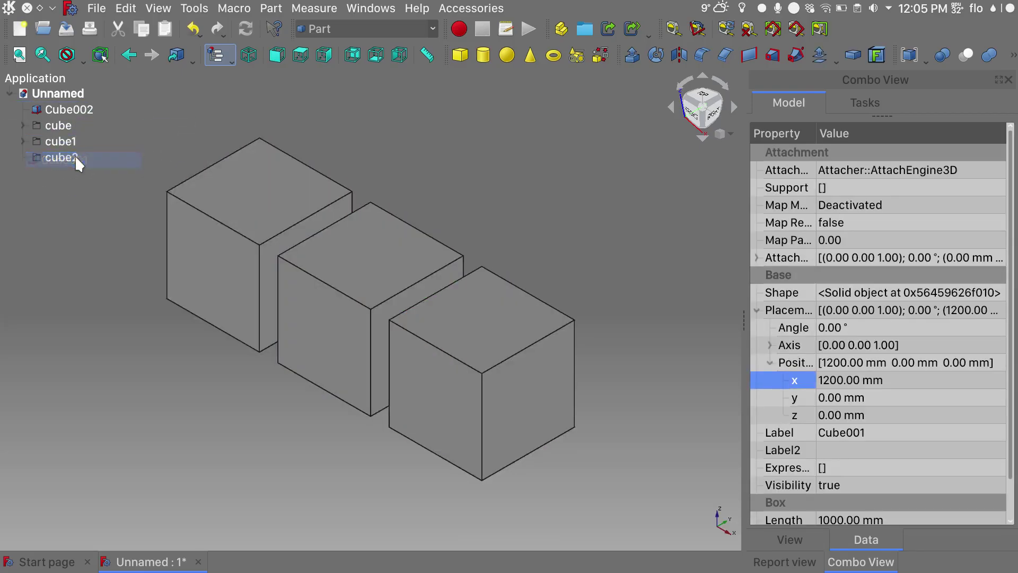
drag(84, 109, 72, 160)
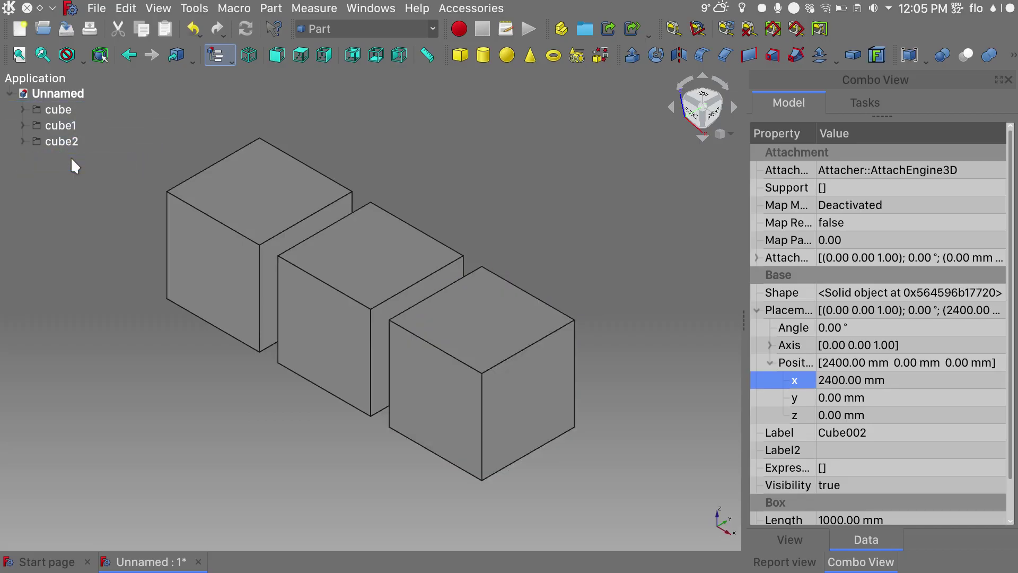
click(23, 110)
click(23, 141)
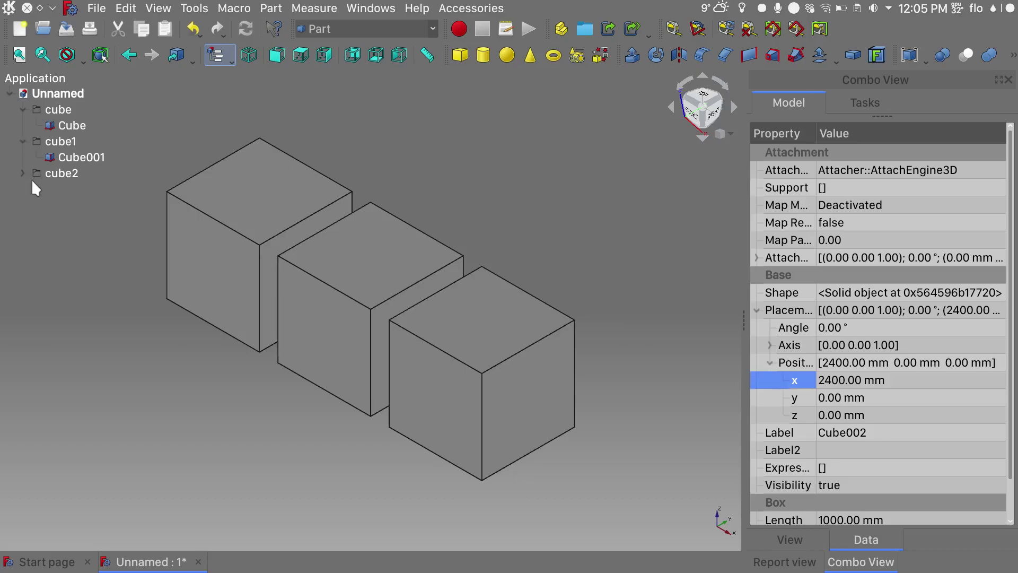
click(23, 174)
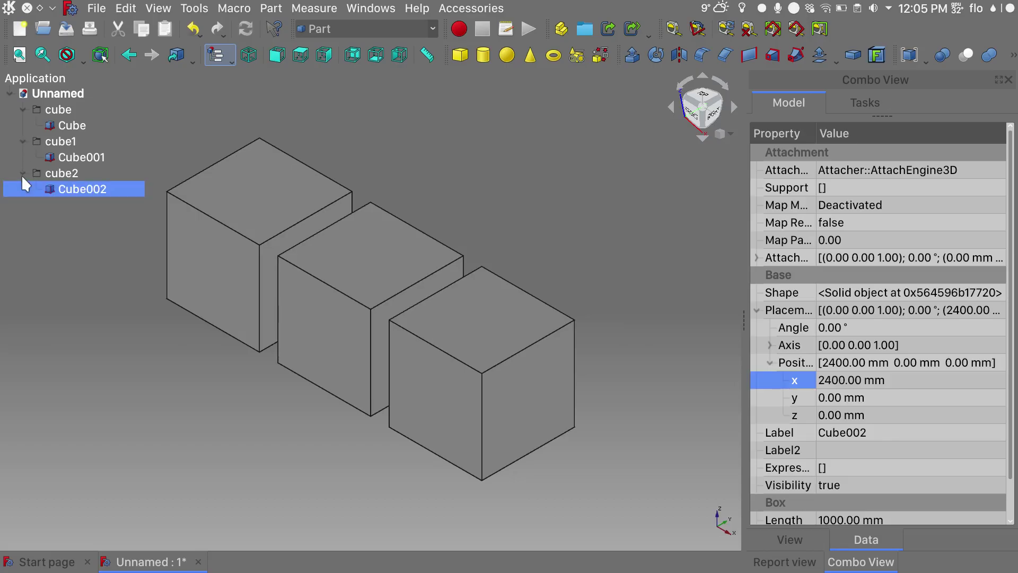
Step: Add a link-type property named Material to Cube in the Base property group
click(82, 125)
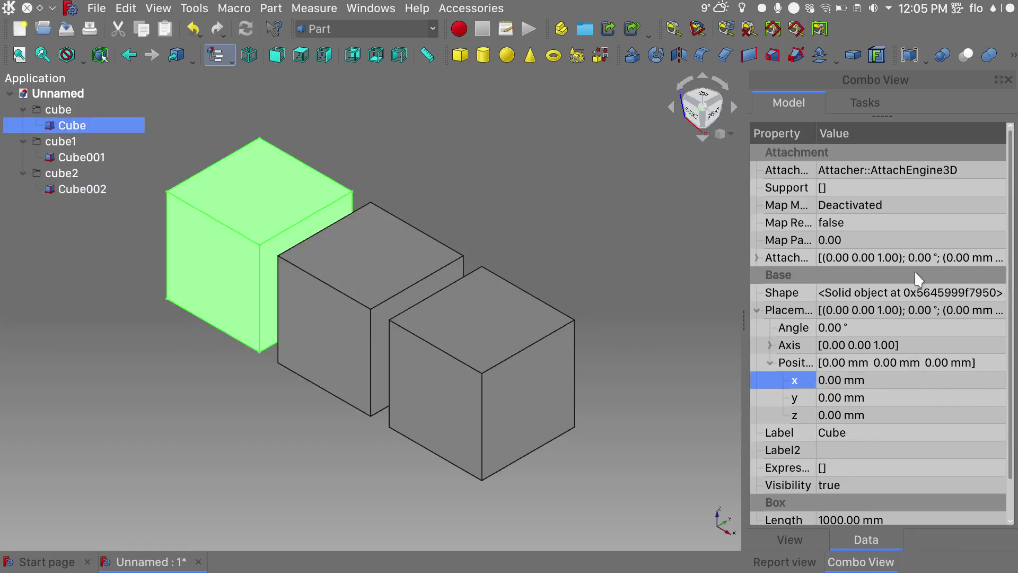
right_click(903, 307)
click(933, 317)
right_click(859, 339)
click(888, 338)
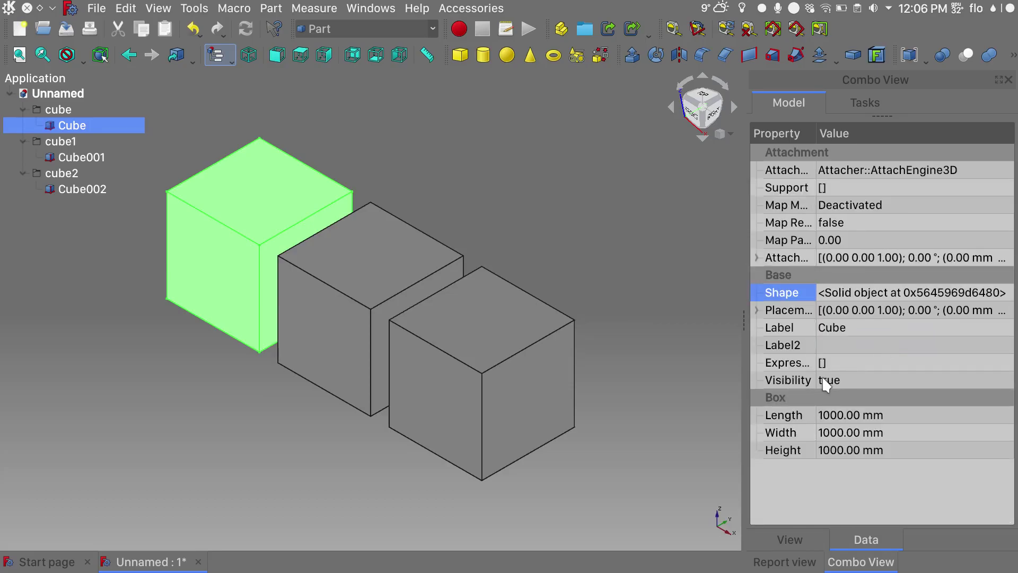
right_click(864, 370)
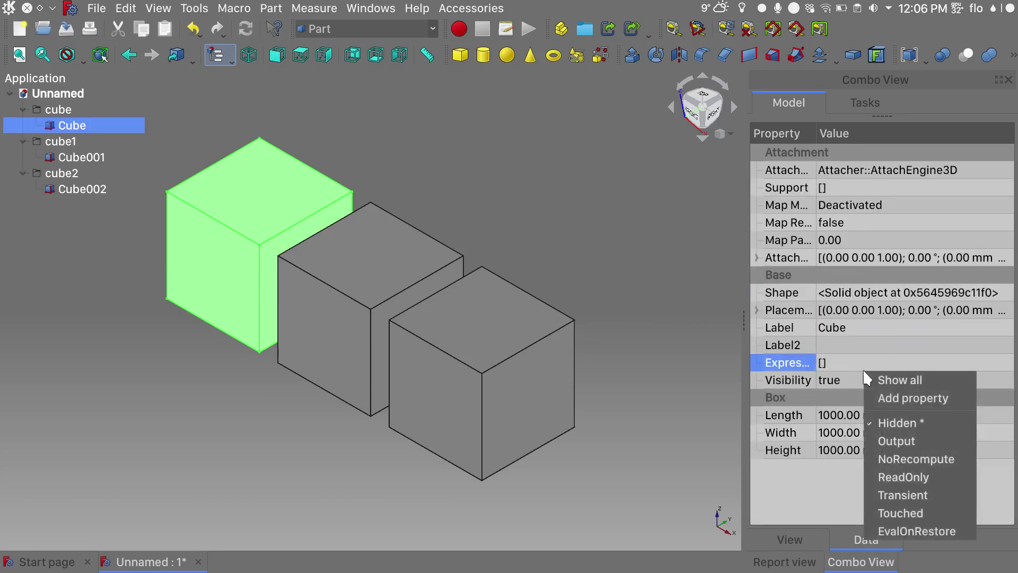
click(896, 399)
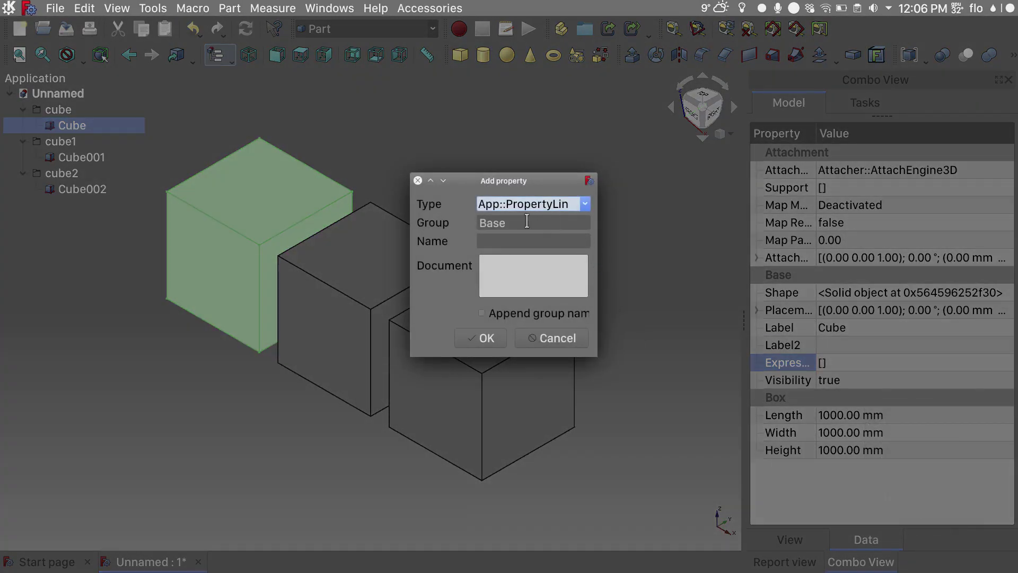
click(493, 240)
text(Ma)
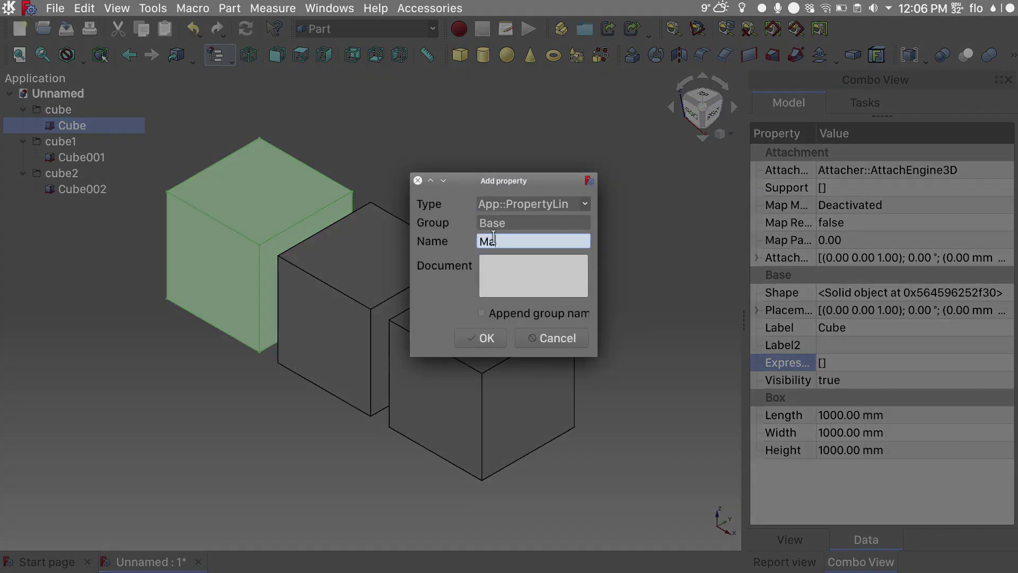
text(terial)
click(475, 326)
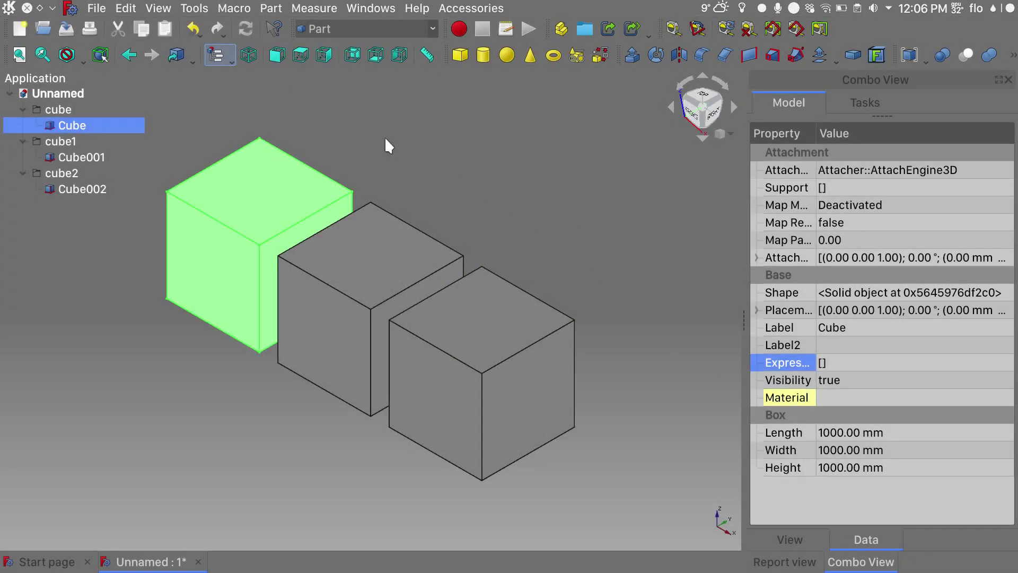
Step: Add the same link-type property, named Material, to Cube001
click(97, 155)
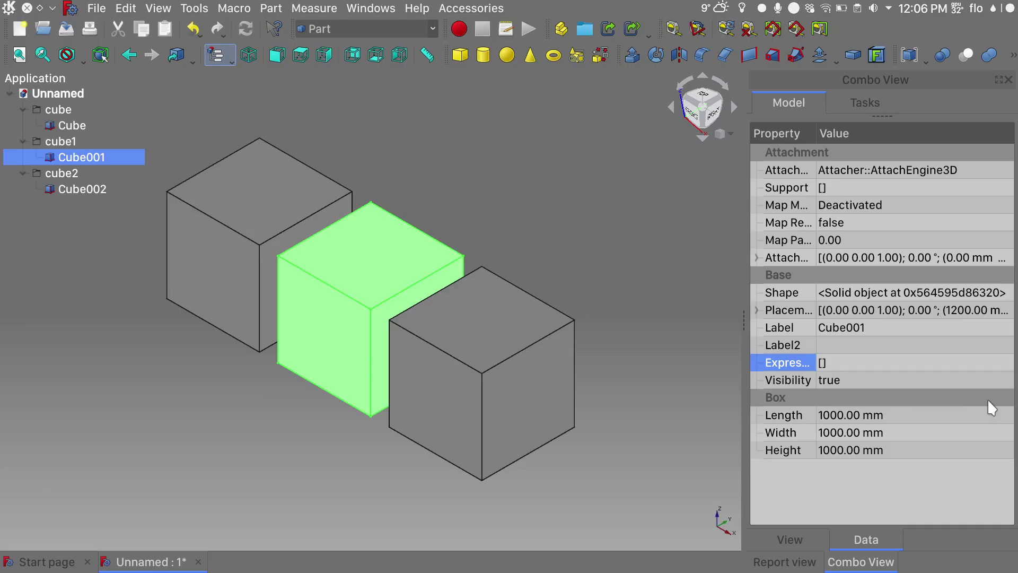
right_click(874, 361)
click(933, 389)
text(Material)
click(483, 335)
Step: Add a link-type property named Material to Cube002 in the Base group and clear the selection
right_click(98, 190)
right_click(962, 498)
click(941, 340)
text(Material)
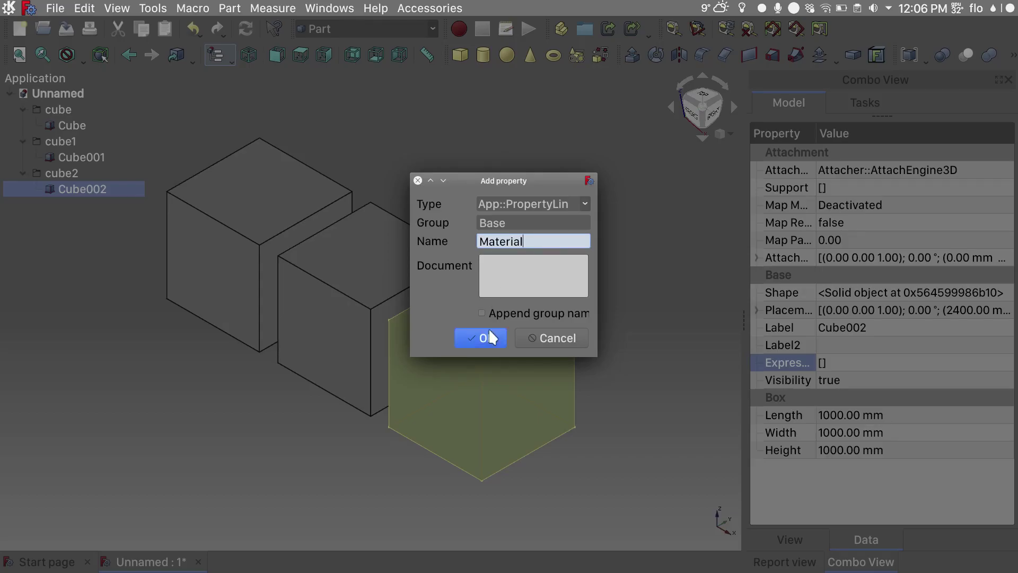
click(485, 336)
click(508, 170)
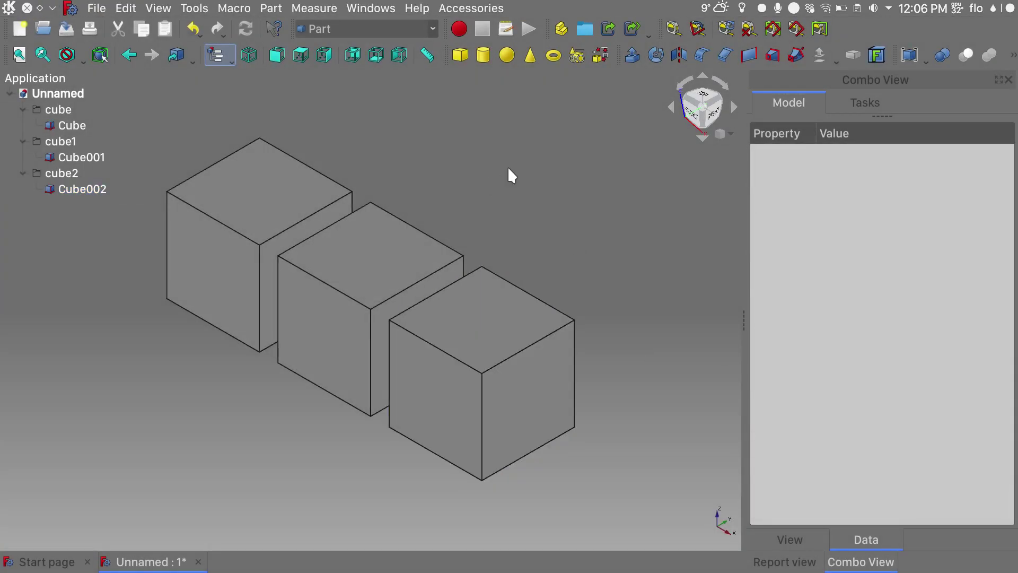
Step: Switch to the Arch Texture workbench and assign Cube a new Arch material from the Wood-Generic preset
key(Tab)
click(584, 176)
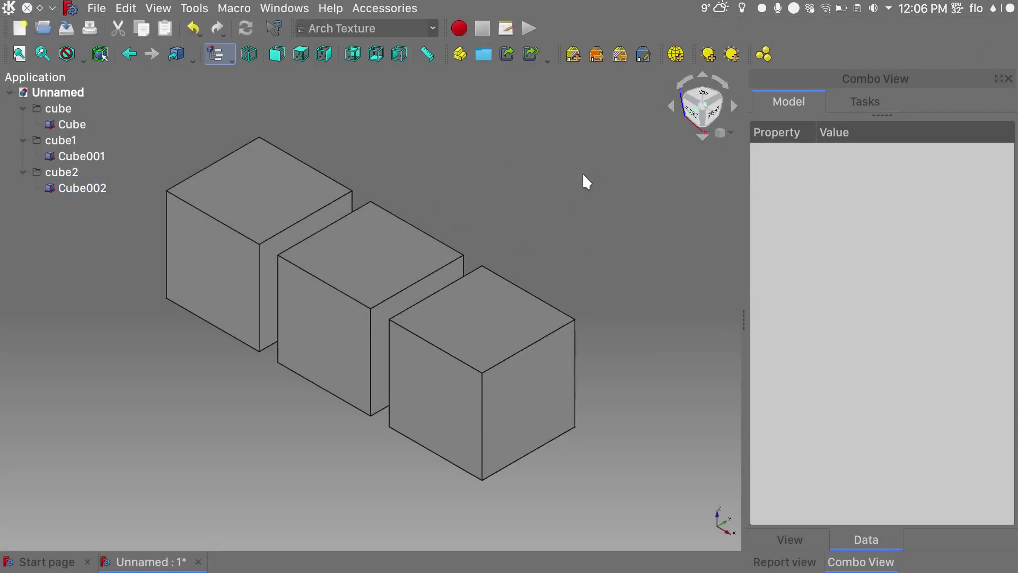
click(81, 123)
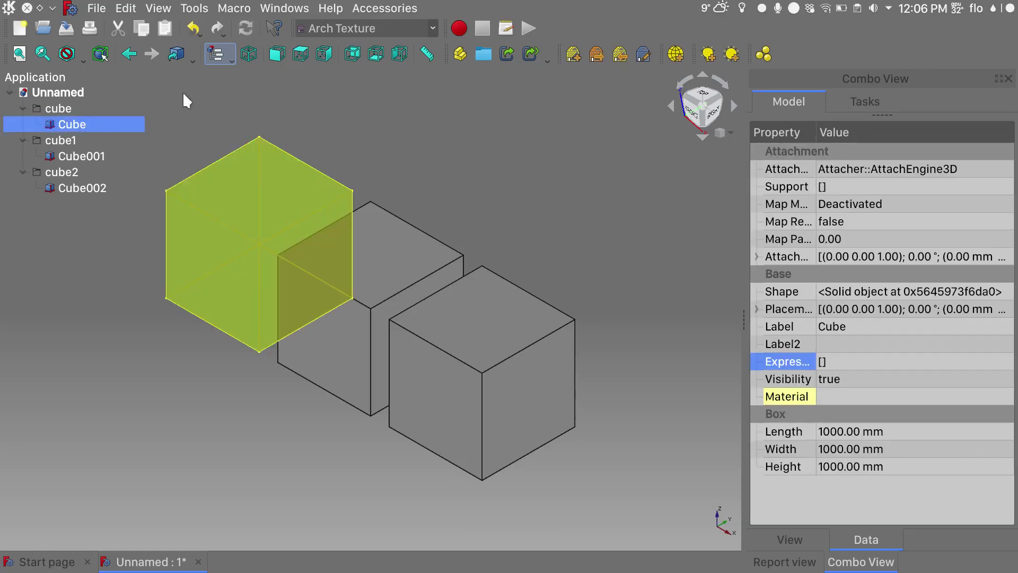
click(763, 55)
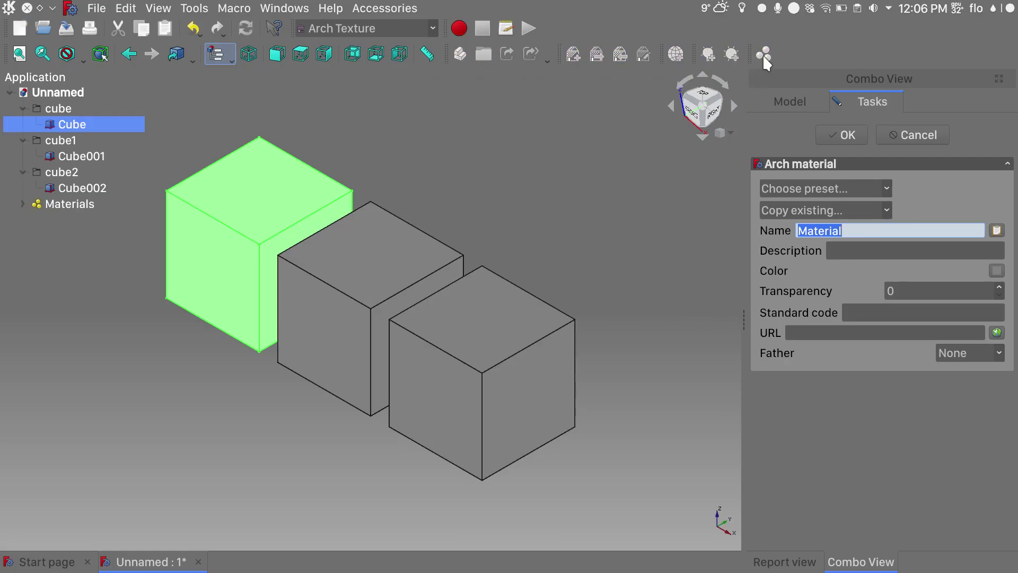
click(885, 189)
scroll(842, 295, down, 10)
click(842, 554)
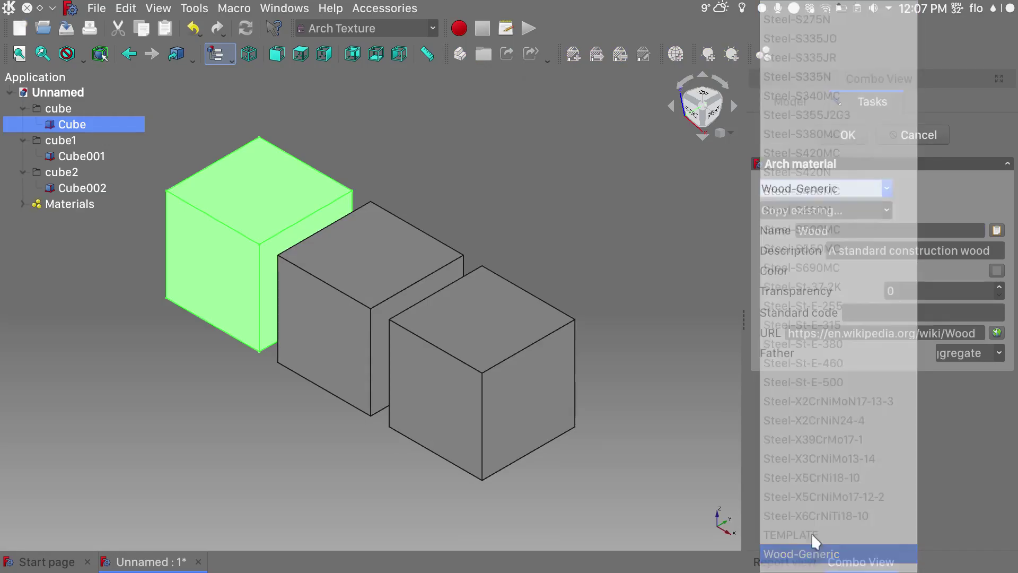
click(842, 138)
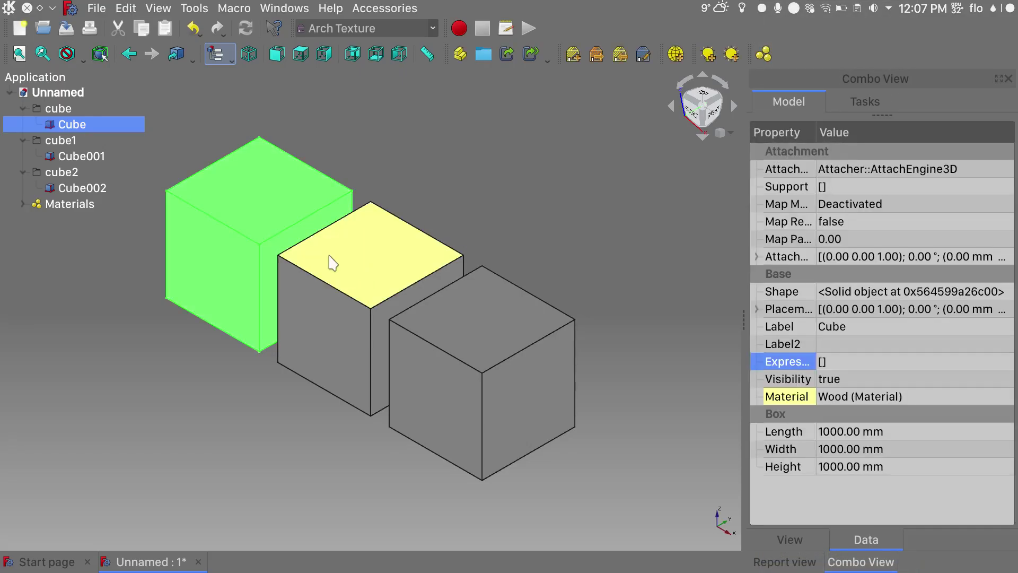
Step: Assign Cube001 a new Arch material based on the Concrete-Generic preset
click(72, 156)
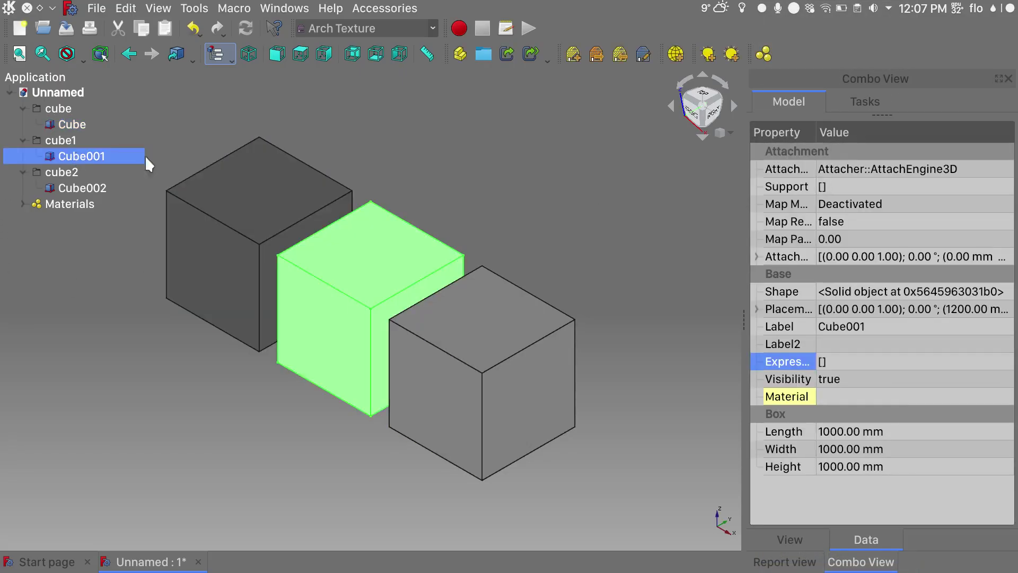
click(763, 54)
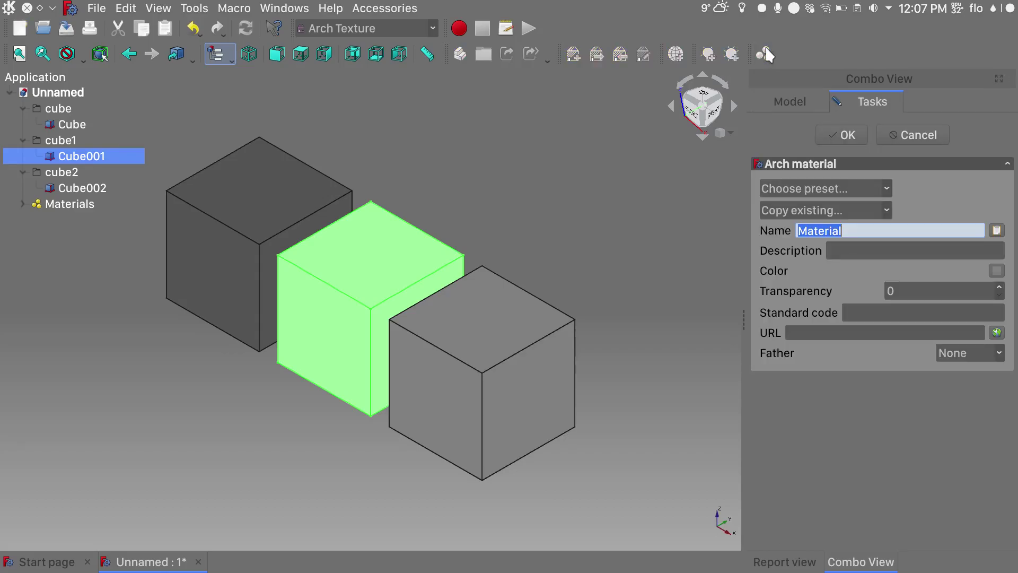
click(886, 189)
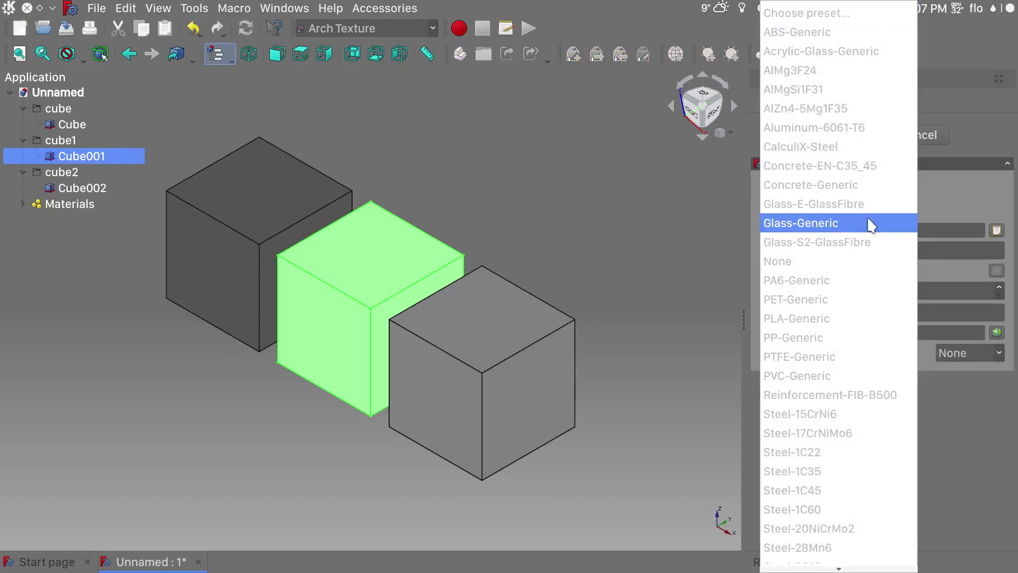
click(862, 185)
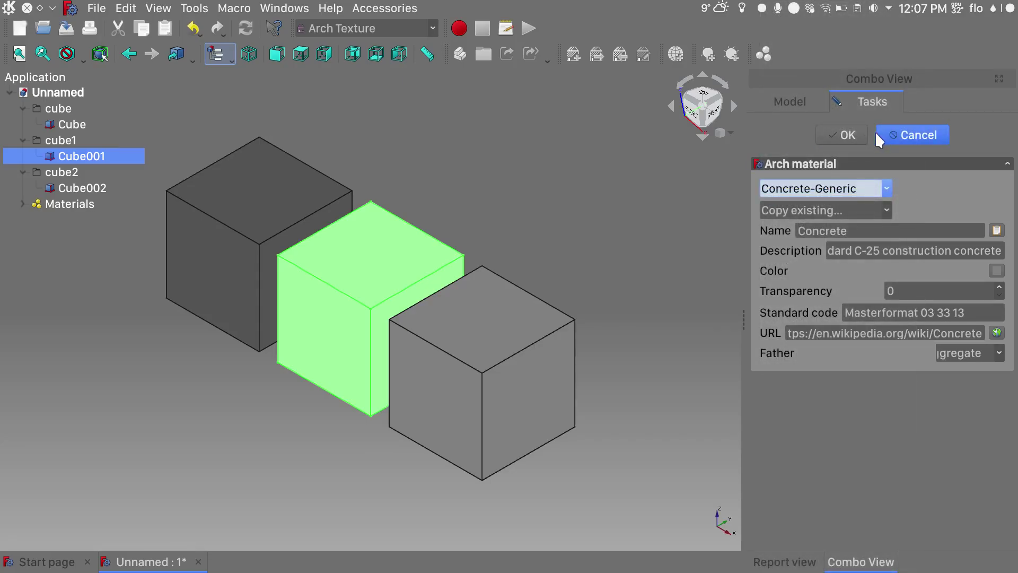
click(848, 136)
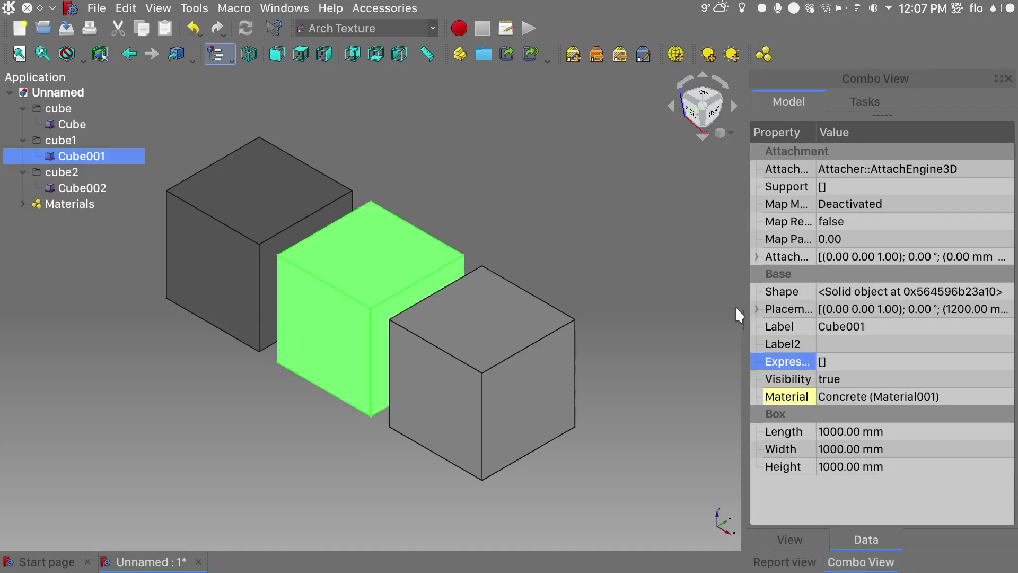
Step: Assign Cube002 a new Arch material based on the Steel-1C22 preset and clear the selection
click(97, 188)
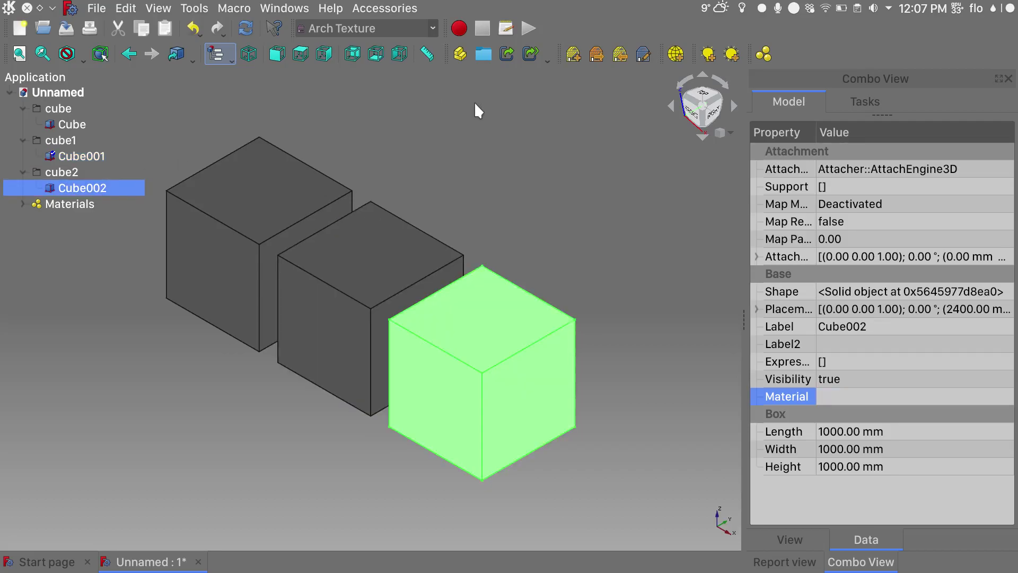
click(766, 51)
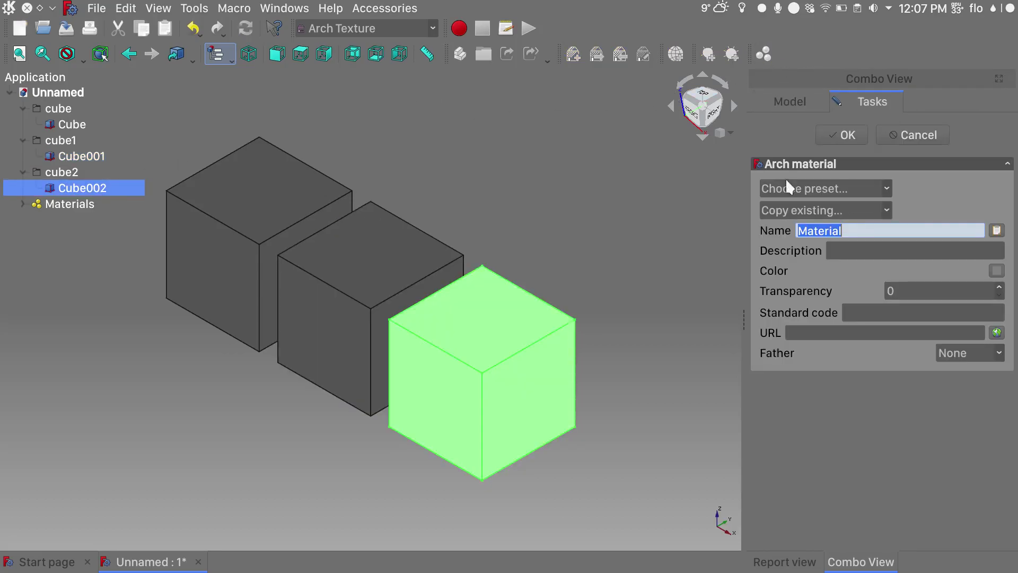
click(885, 189)
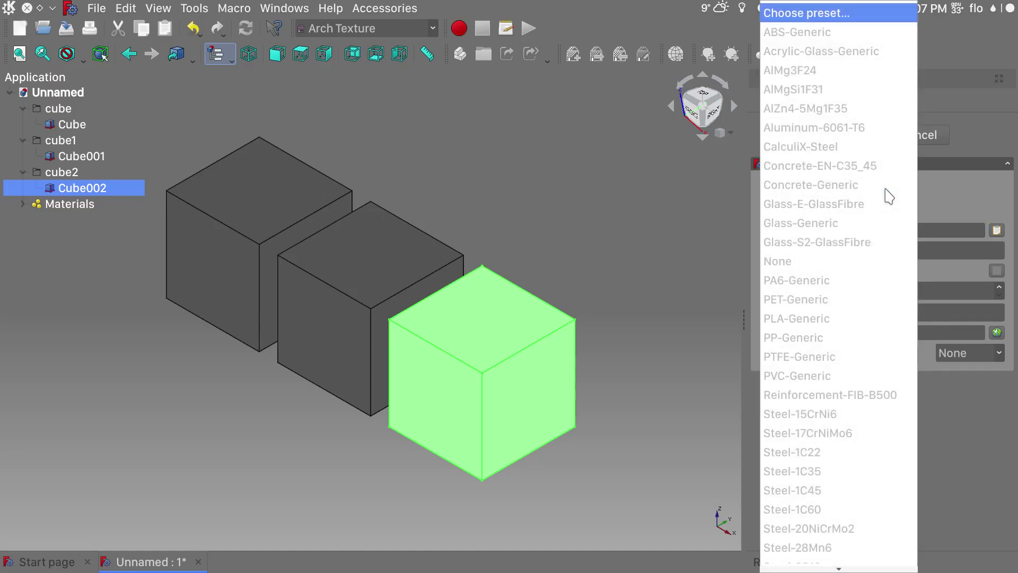
click(852, 451)
click(851, 137)
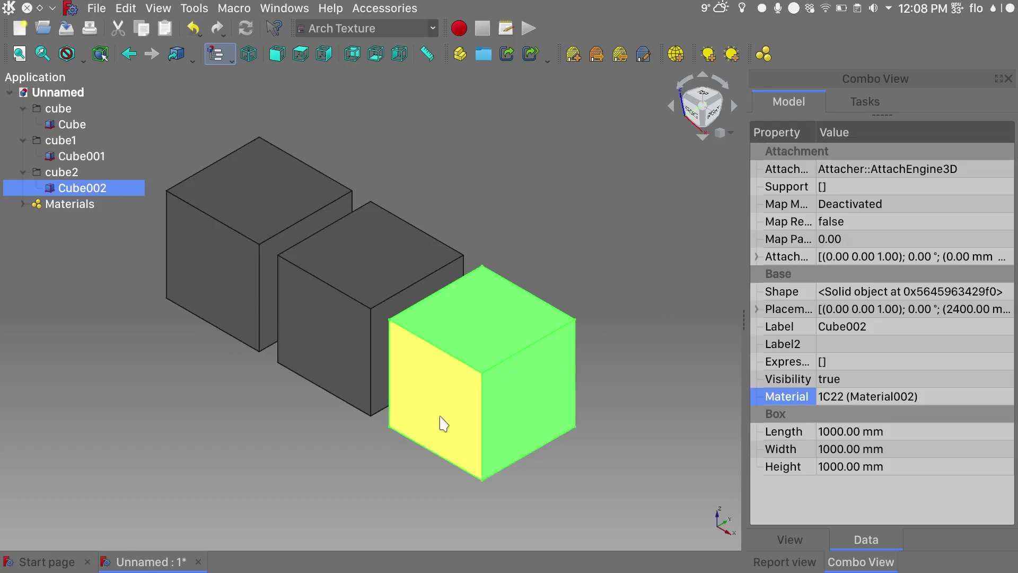
click(493, 231)
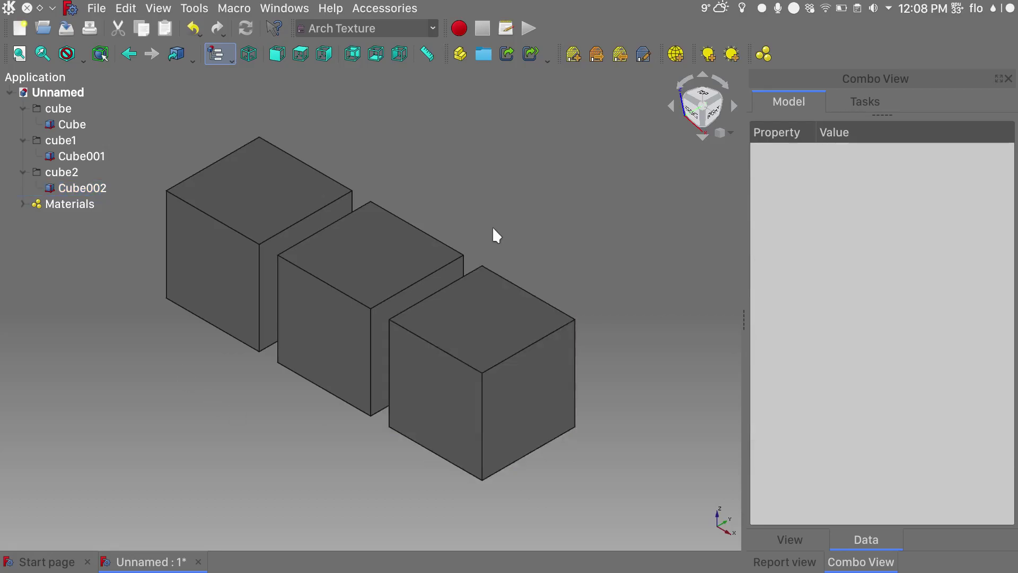
Step: Create a texture configuration object and move it into group cube
click(62, 127)
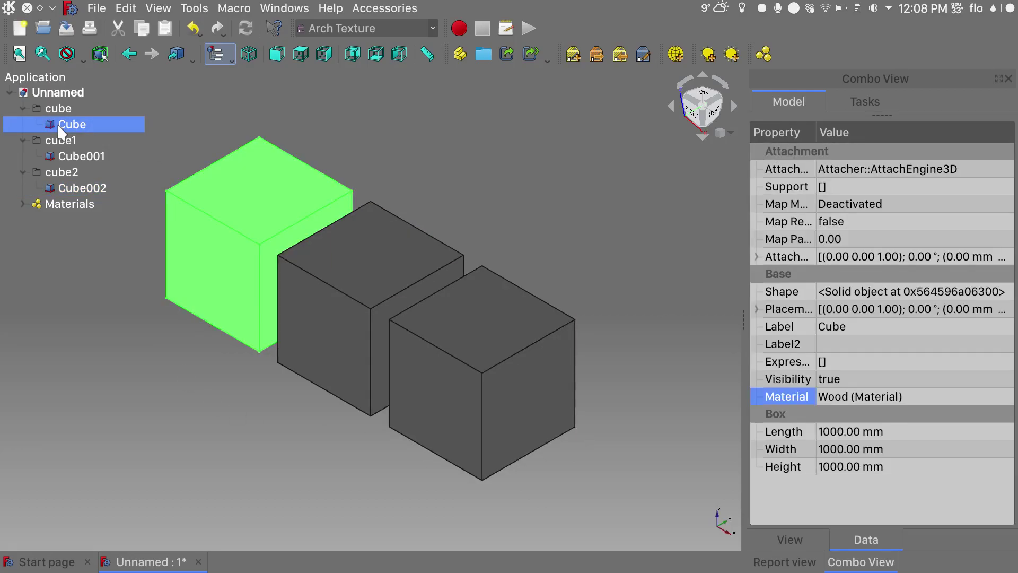
click(572, 58)
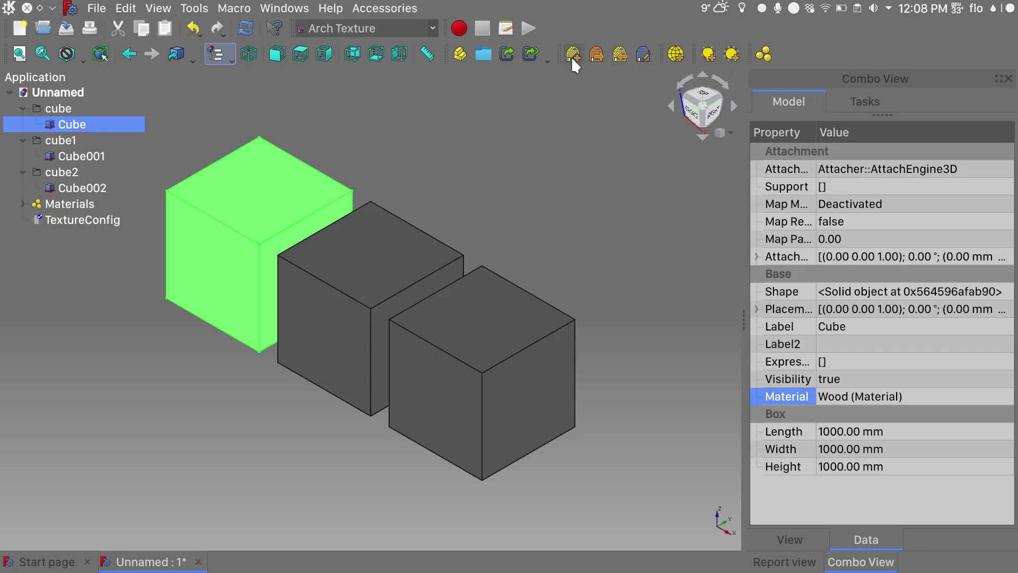
click(93, 223)
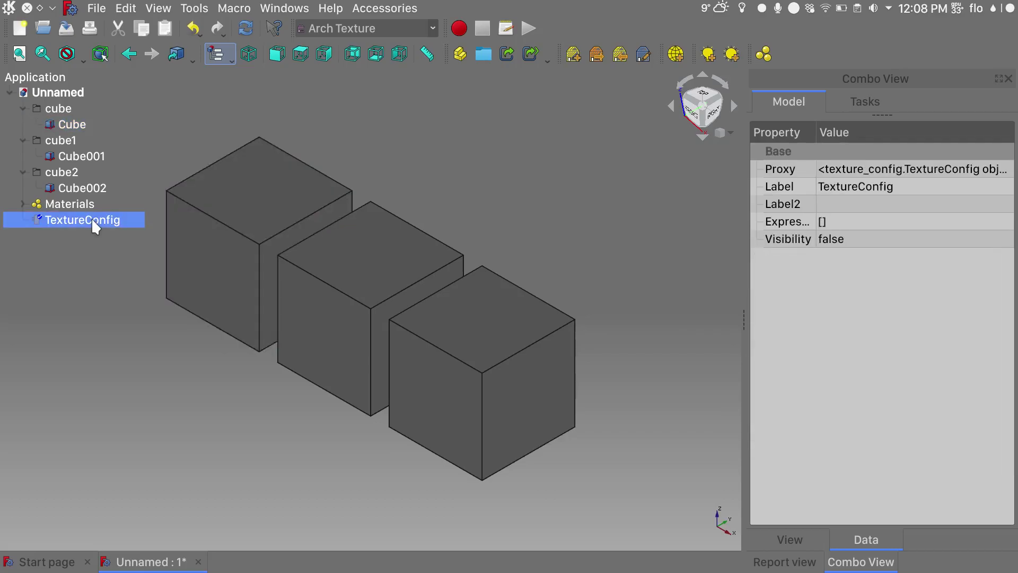
drag(91, 217, 64, 109)
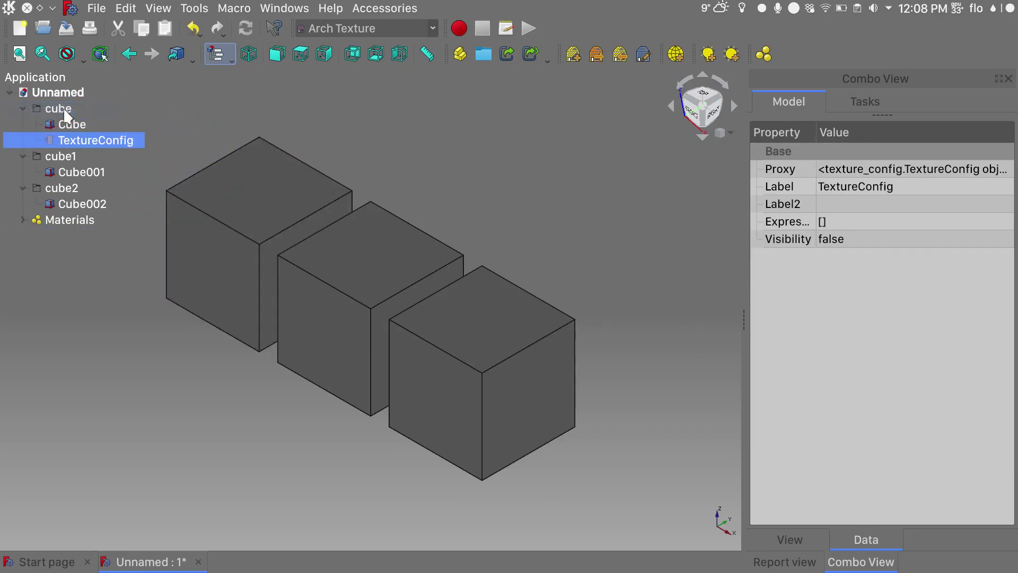
Step: Add a Wood material entry to the TextureConfig and set its texture image to wood_parquet_texture.jpg
double_click(124, 143)
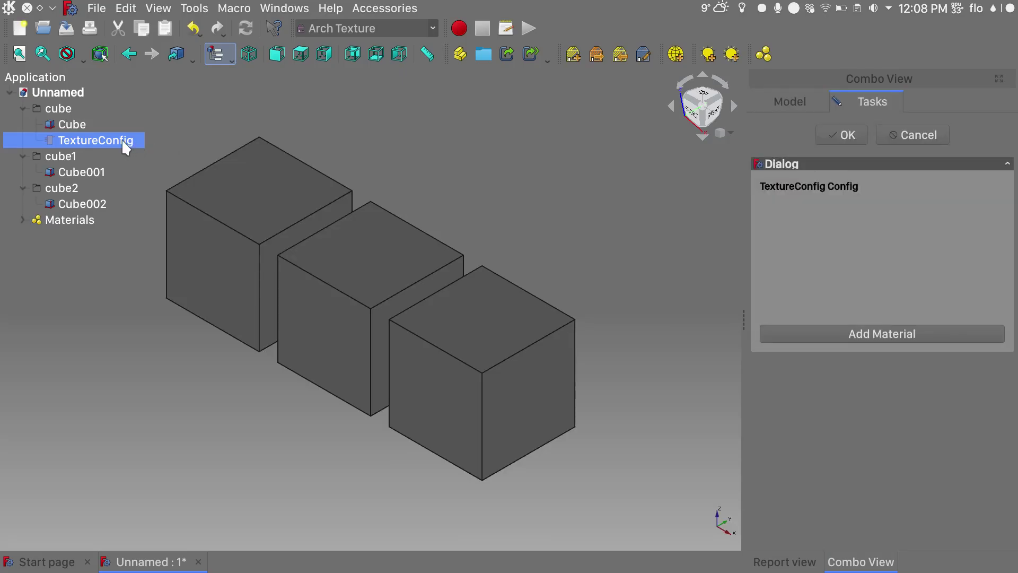
click(807, 329)
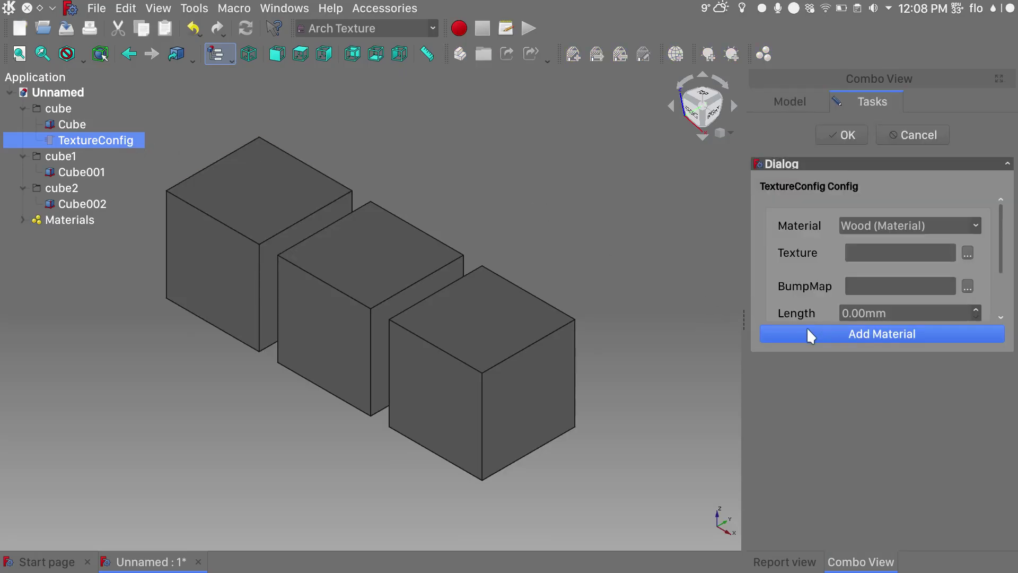
click(967, 252)
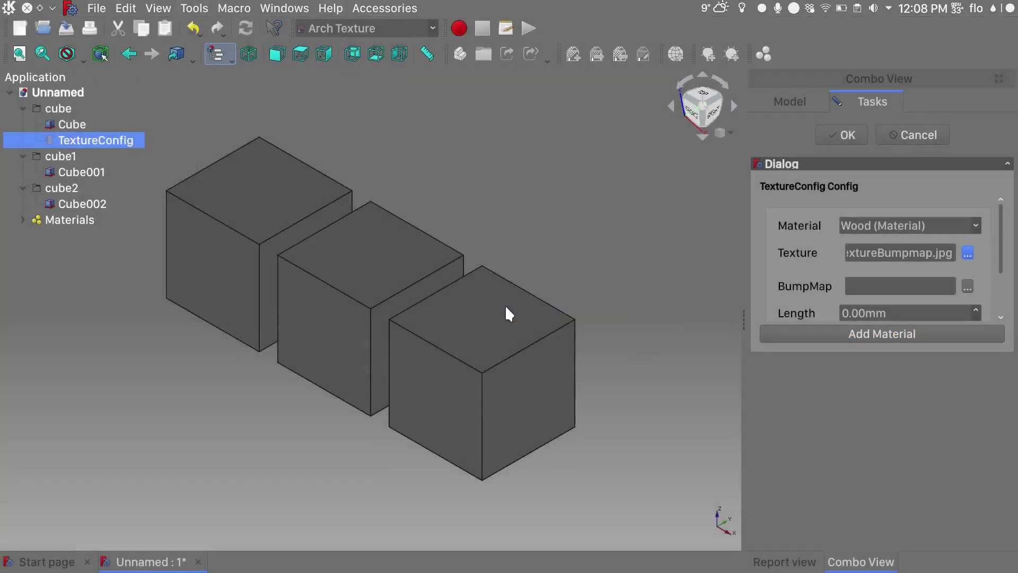
click(968, 252)
scroll(546, 271, down, 1)
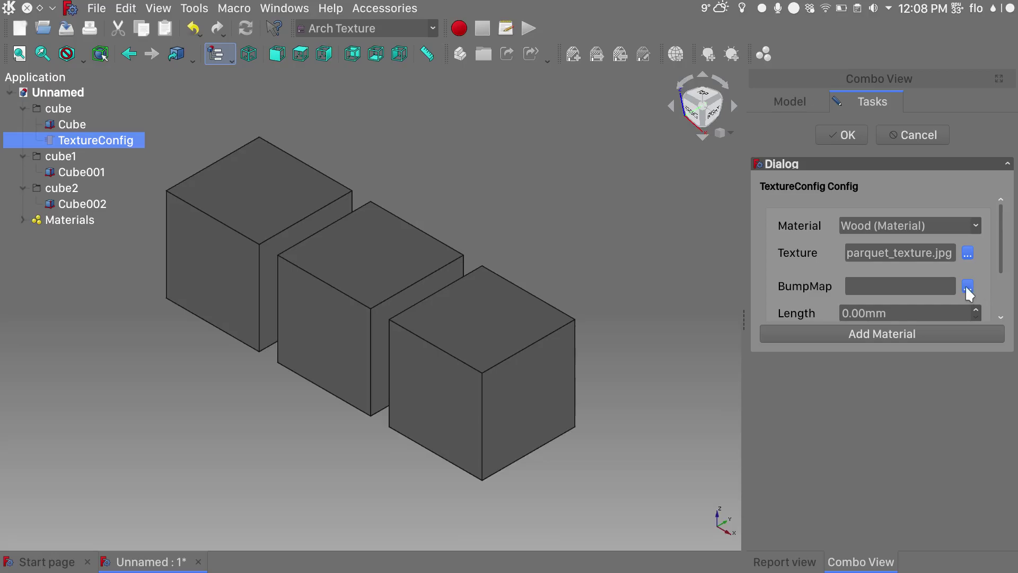
Step: Set the Wood entry's bump map to wood_floor_parquet_NORMAL.jpg
click(967, 286)
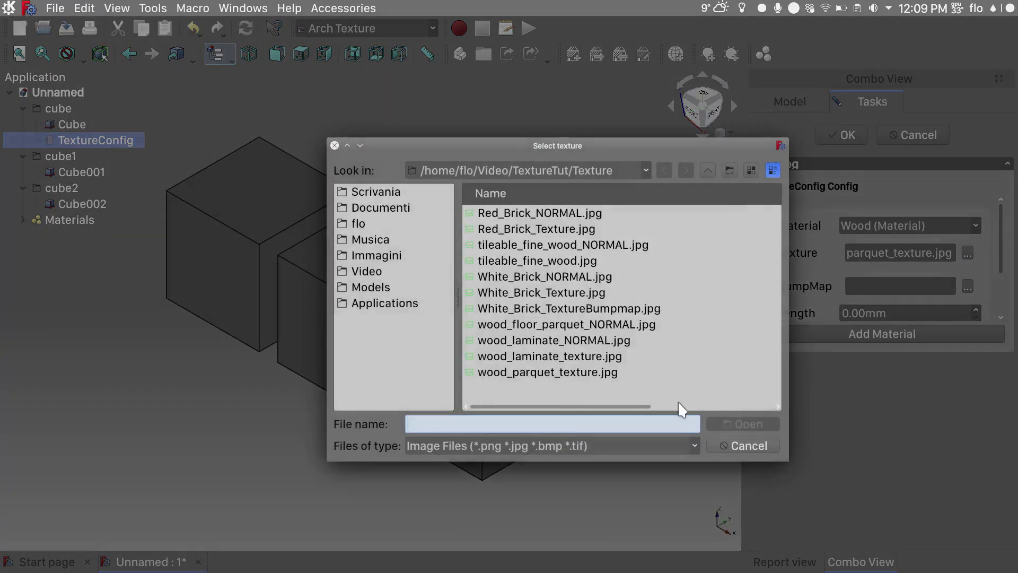
double_click(540, 326)
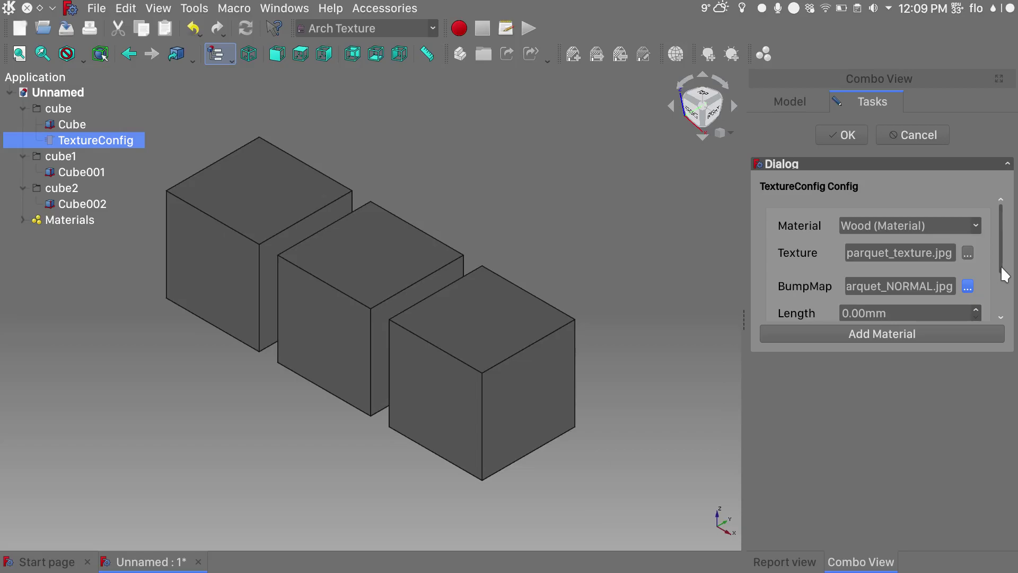
scroll(1002, 270, down, 2)
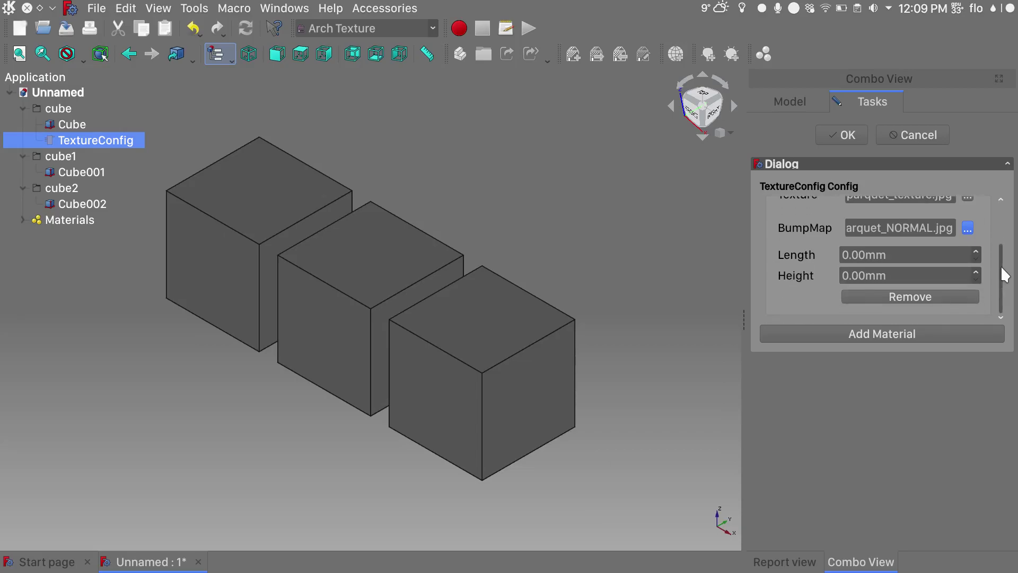
Step: Set the Wood texture's length and height to 1024 mm and turn on the visibility of TextureConfig
double_click(886, 255)
text(1024)
key(Tab)
text(1024)
click(843, 136)
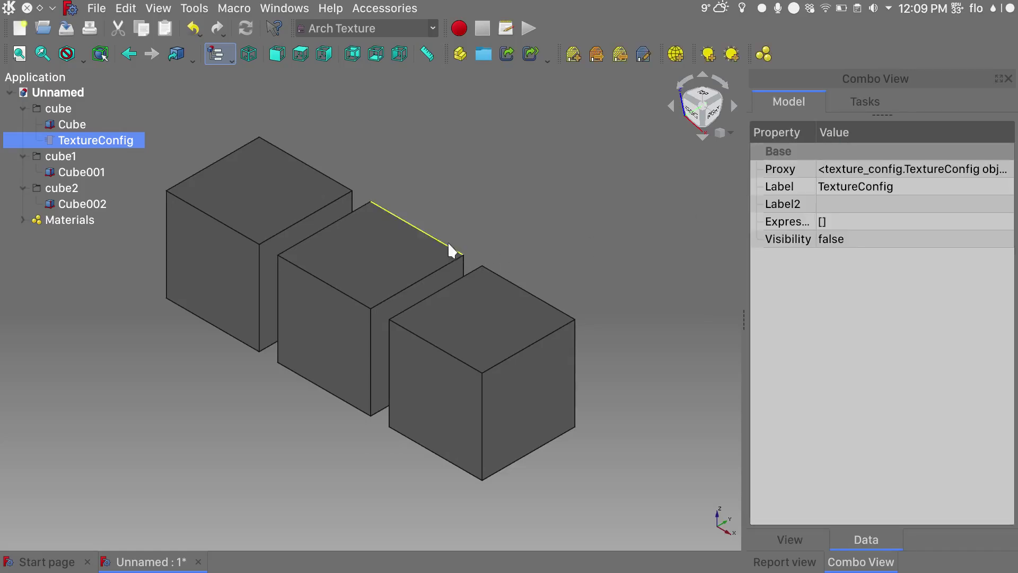
key(space)
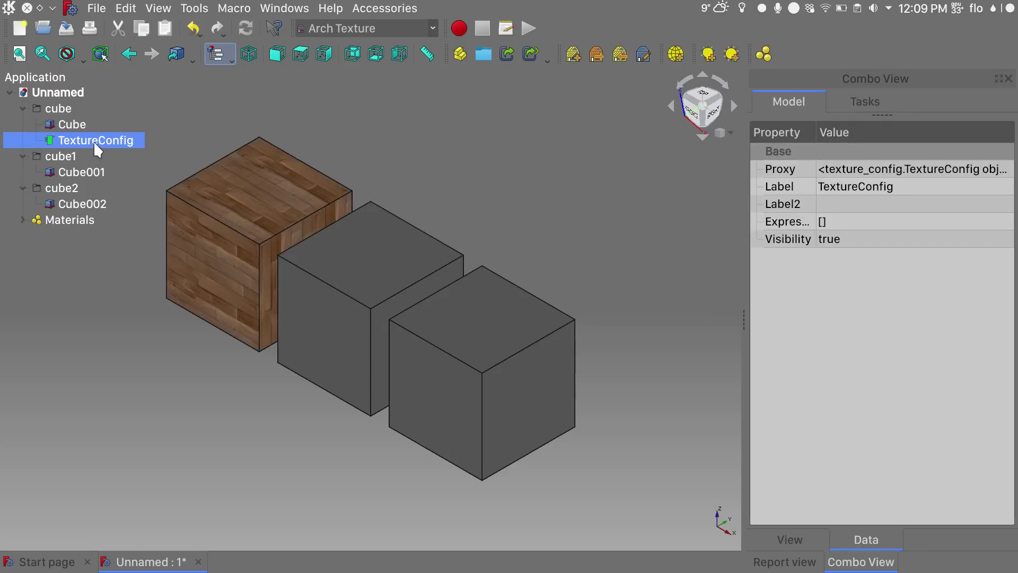
Step: Rotate the texture by 90 degrees on the wooden cube's side face that faces the middle cube
click(284, 239)
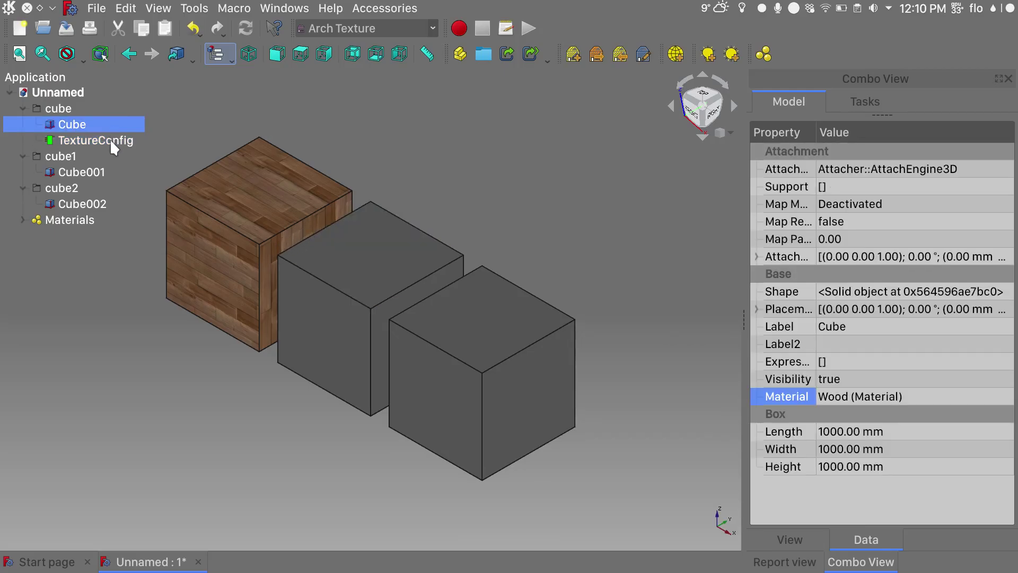
click(112, 141)
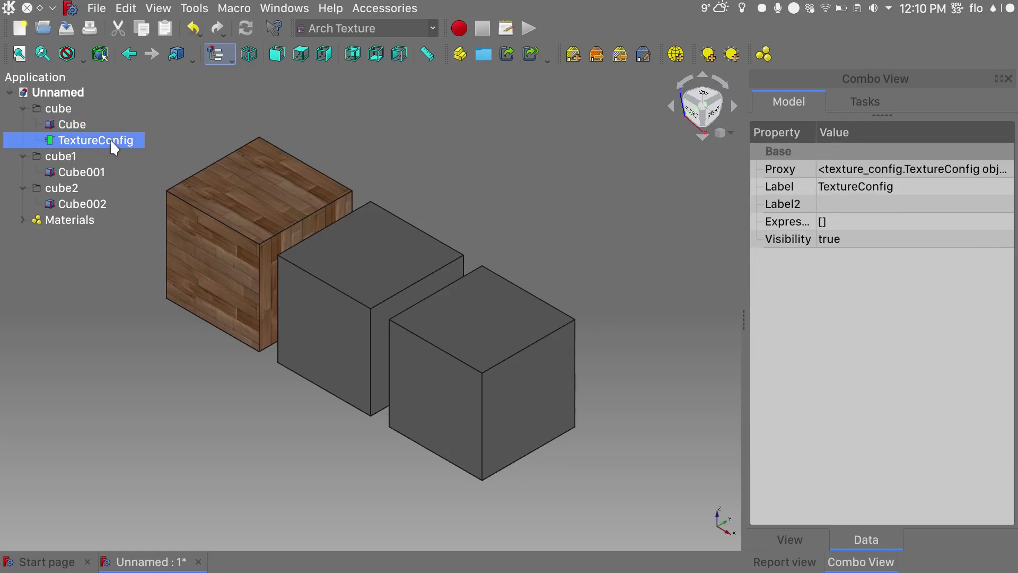
click(643, 55)
double_click(852, 268)
text(90)
click(863, 290)
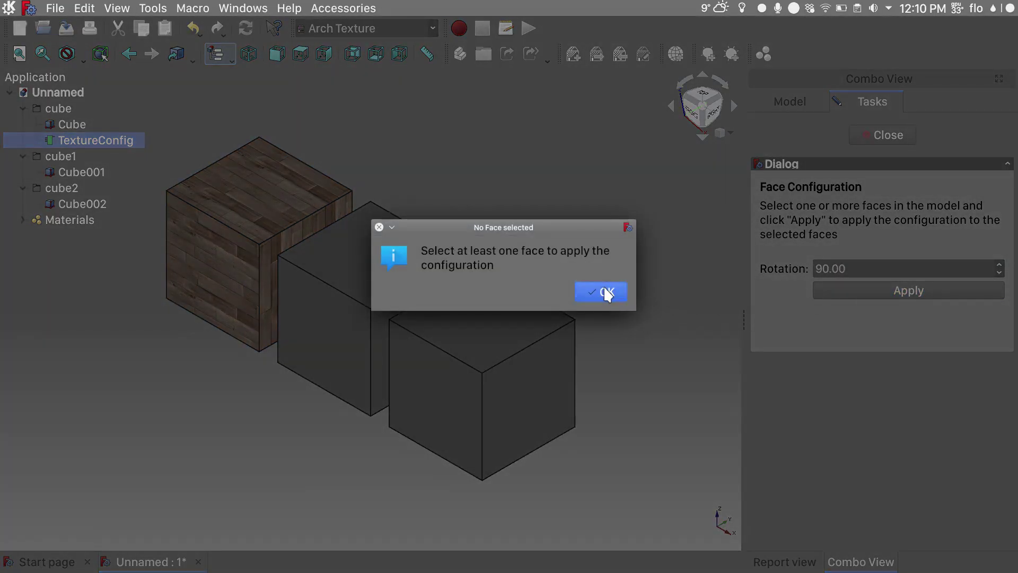
click(606, 292)
click(280, 246)
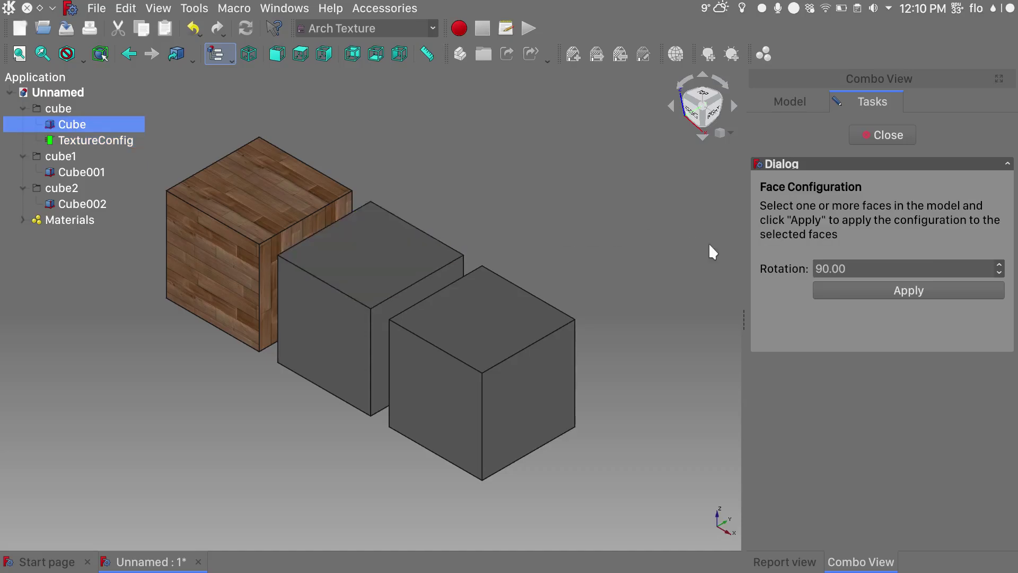
click(824, 287)
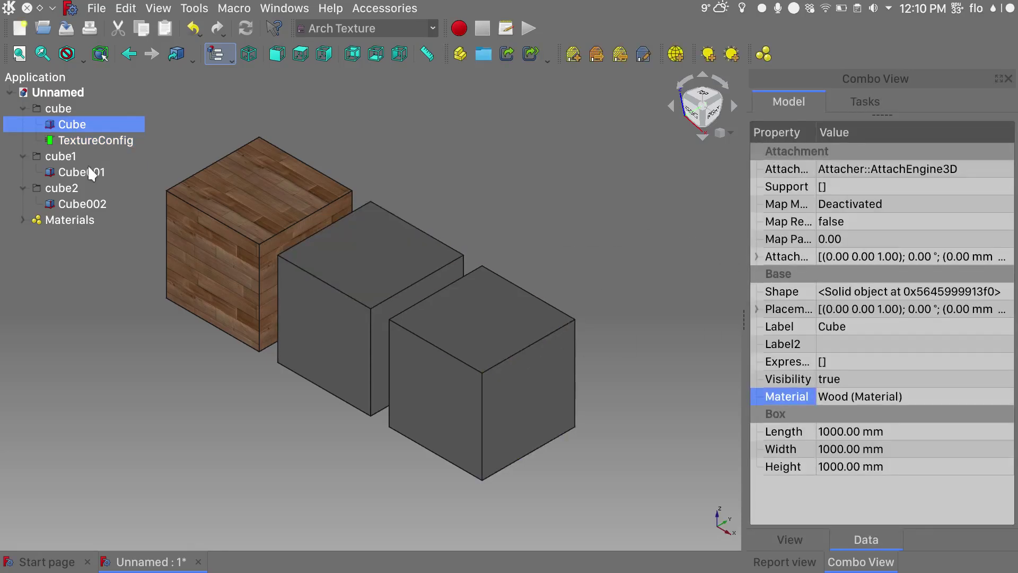
Step: Create a second texture configuration object and move it into group cube1
click(90, 172)
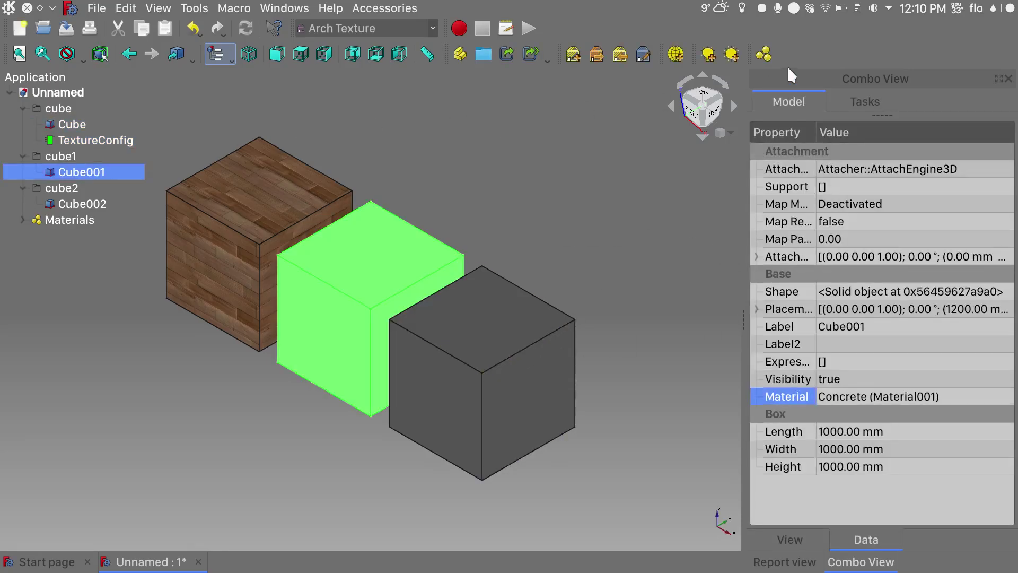
click(571, 58)
drag(81, 236, 69, 158)
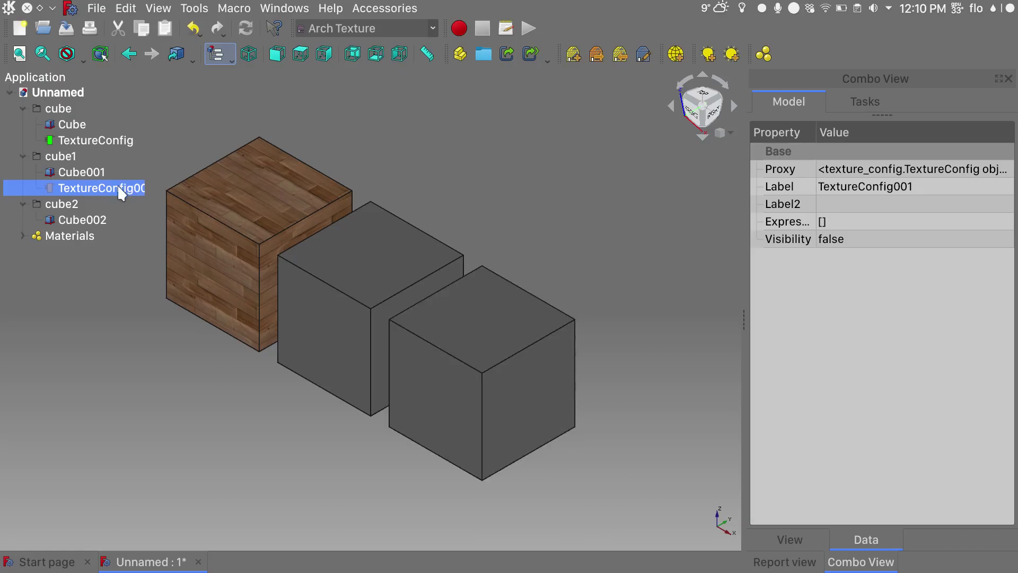
Step: Add a Concrete entry to TextureConfig001 with Red_Brick_Texture.jpg, bump map Red_Brick_NORMAL.jpg, length 2600 mm and height 2546 mm, and make the configuration visible
double_click(119, 189)
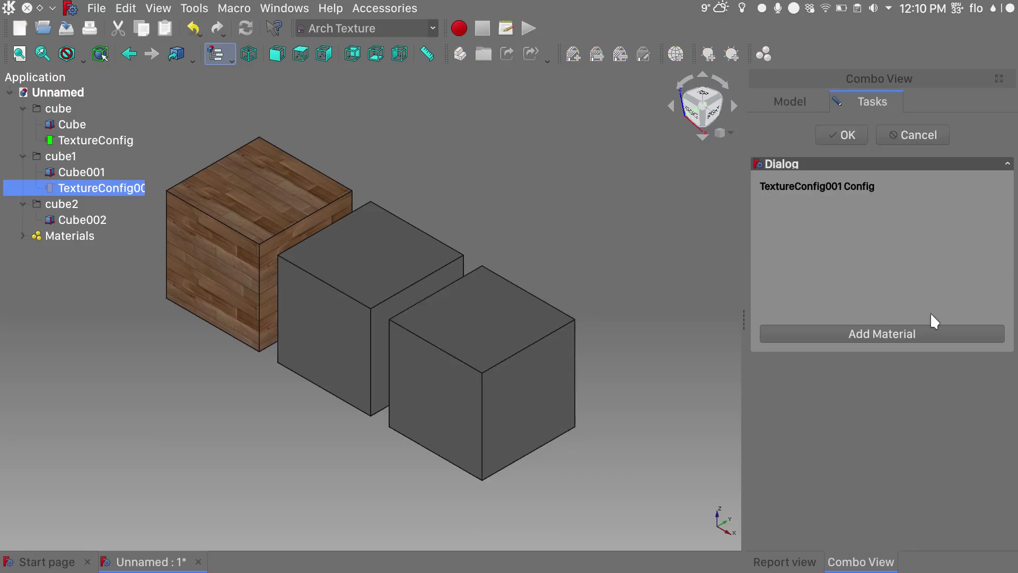
click(908, 331)
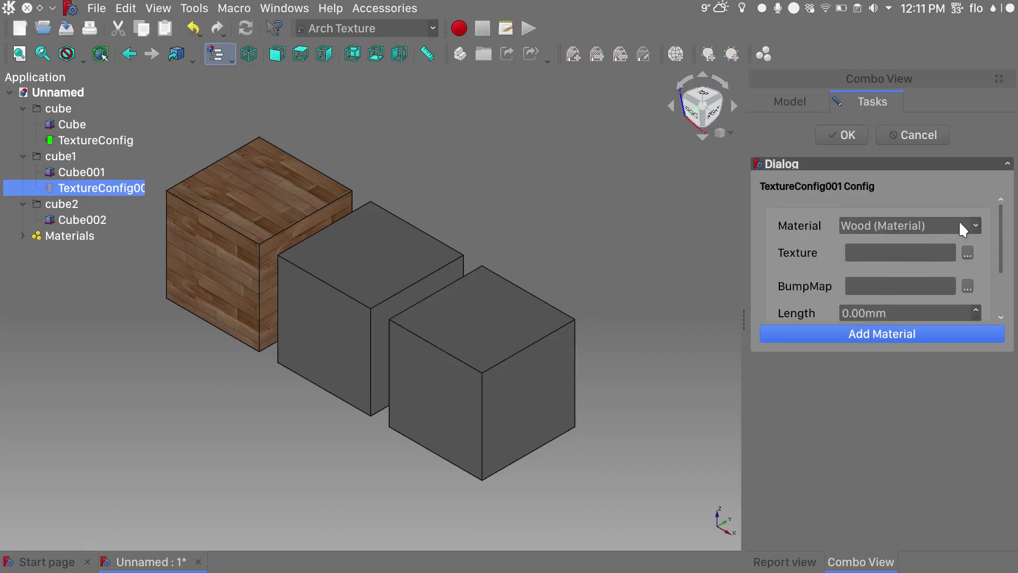
click(975, 226)
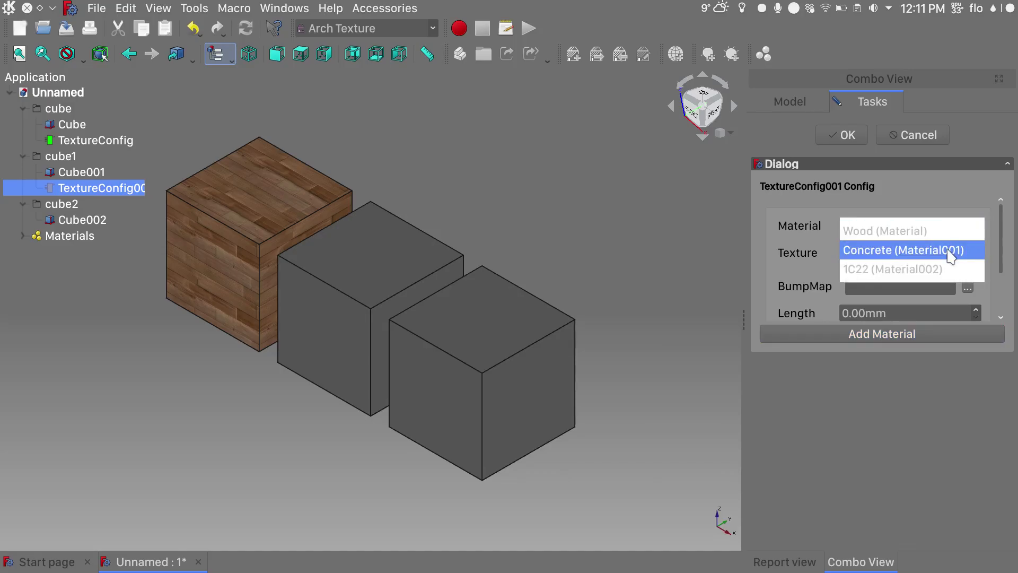
click(951, 251)
click(969, 253)
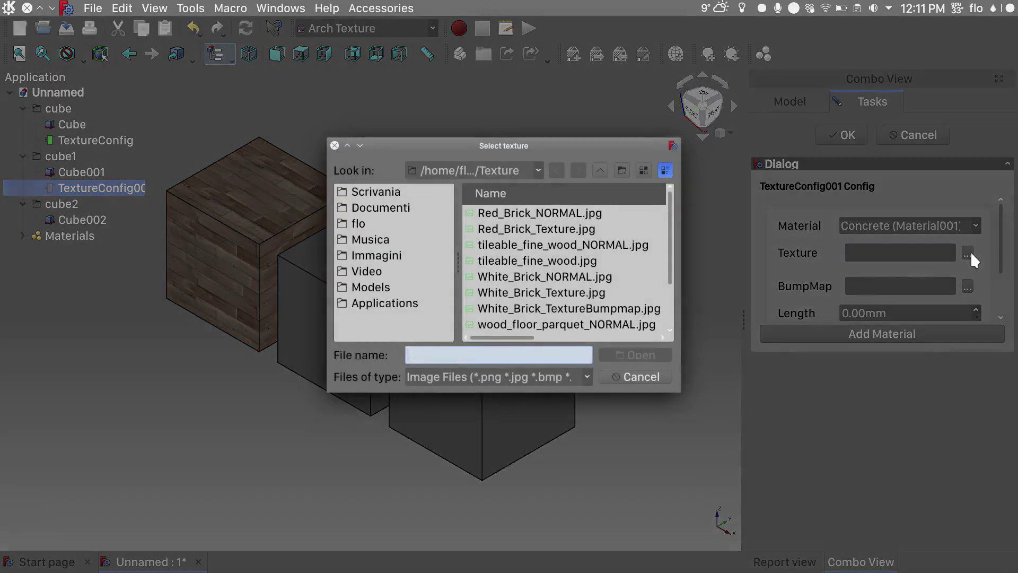
double_click(565, 230)
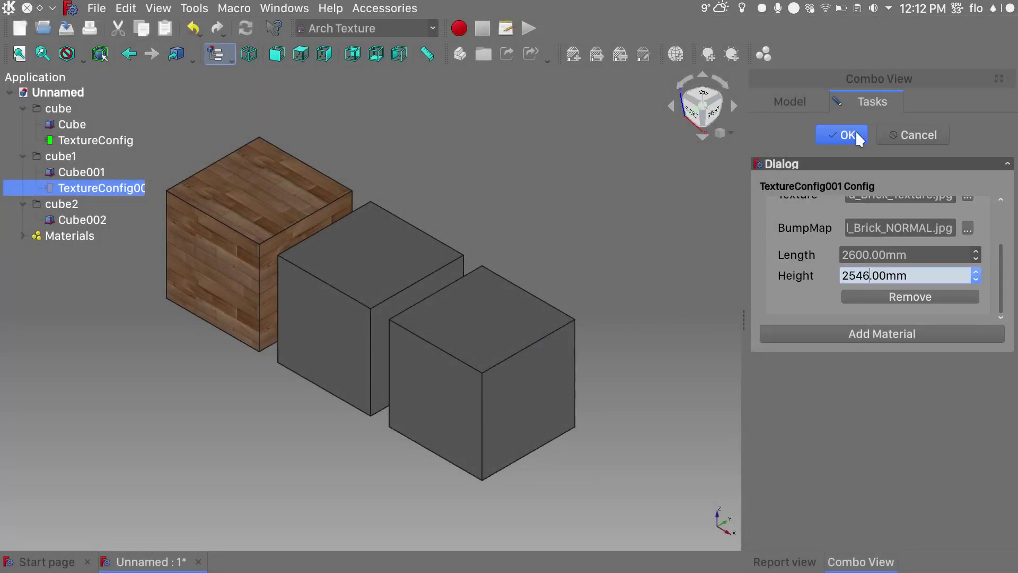
click(855, 132)
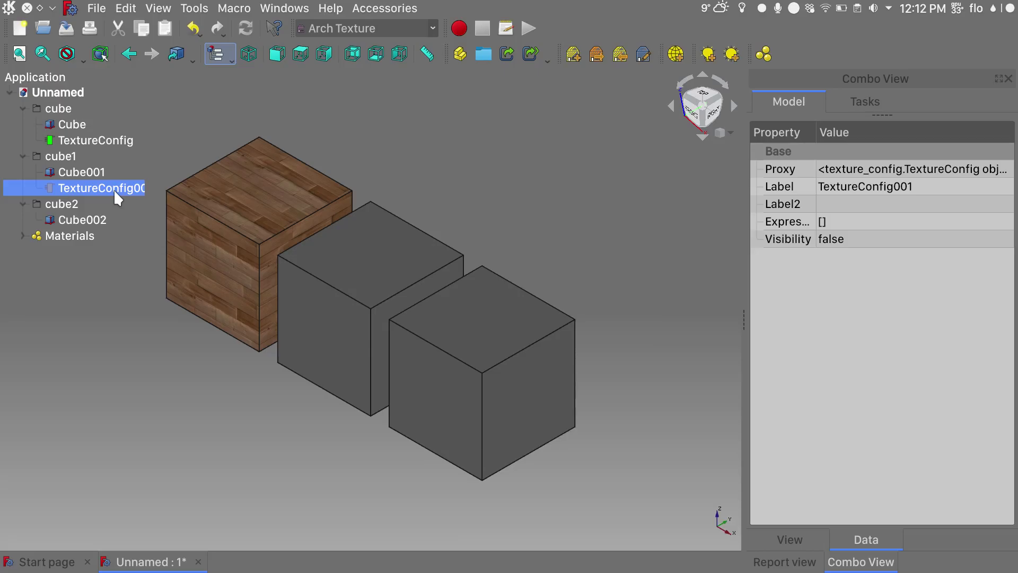
key(space)
click(294, 142)
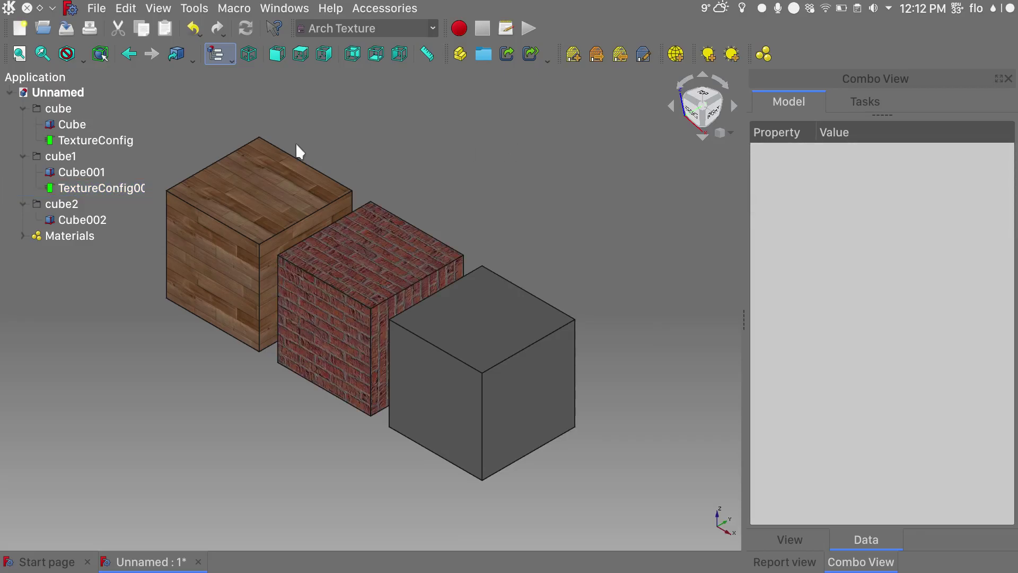
Step: Rotate the brick texture by 90 degrees on Cube001's side face that faces the untextured cube
click(106, 187)
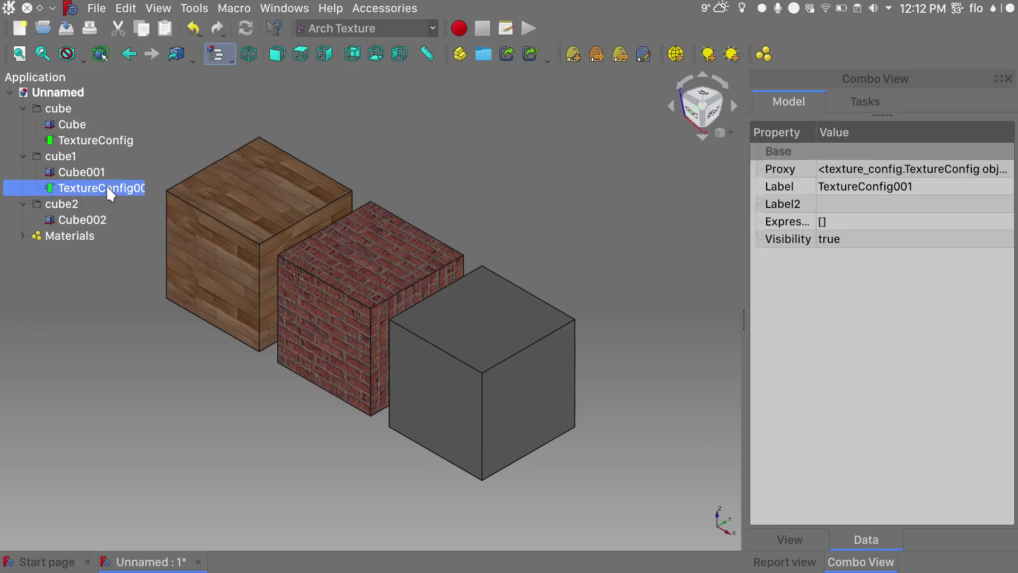
click(644, 57)
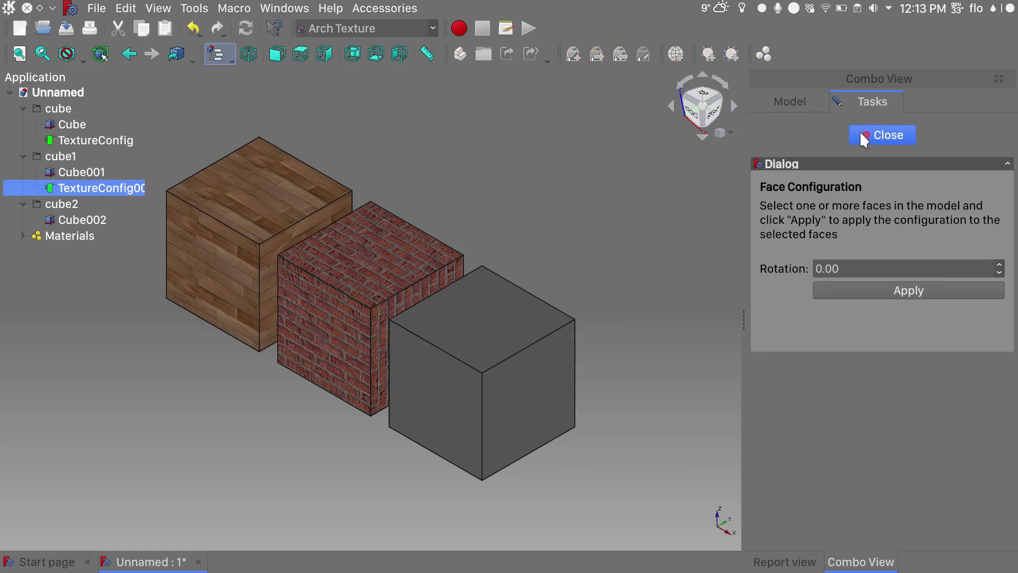
click(401, 293)
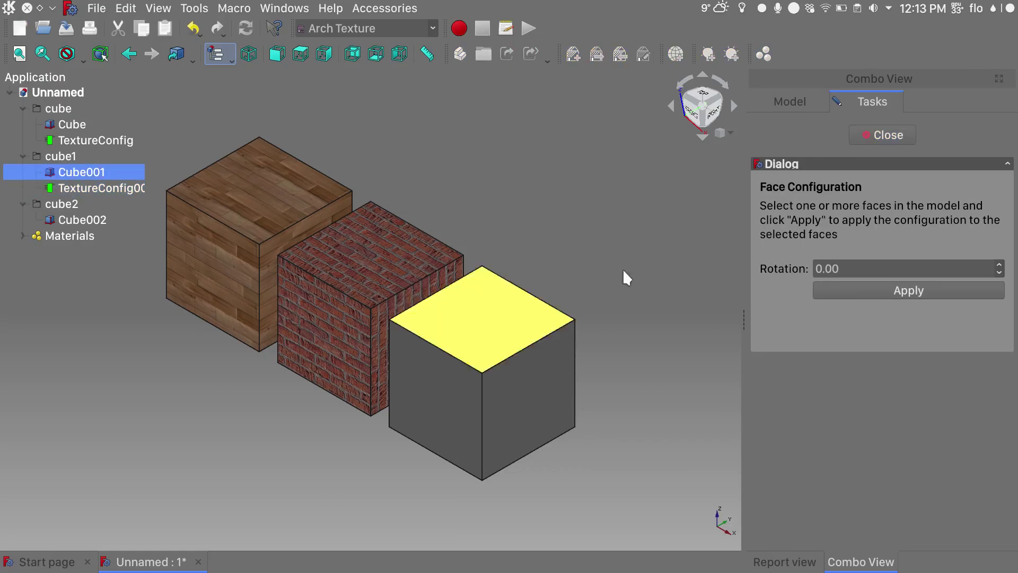
click(827, 269)
drag(853, 268, 803, 261)
text(90)
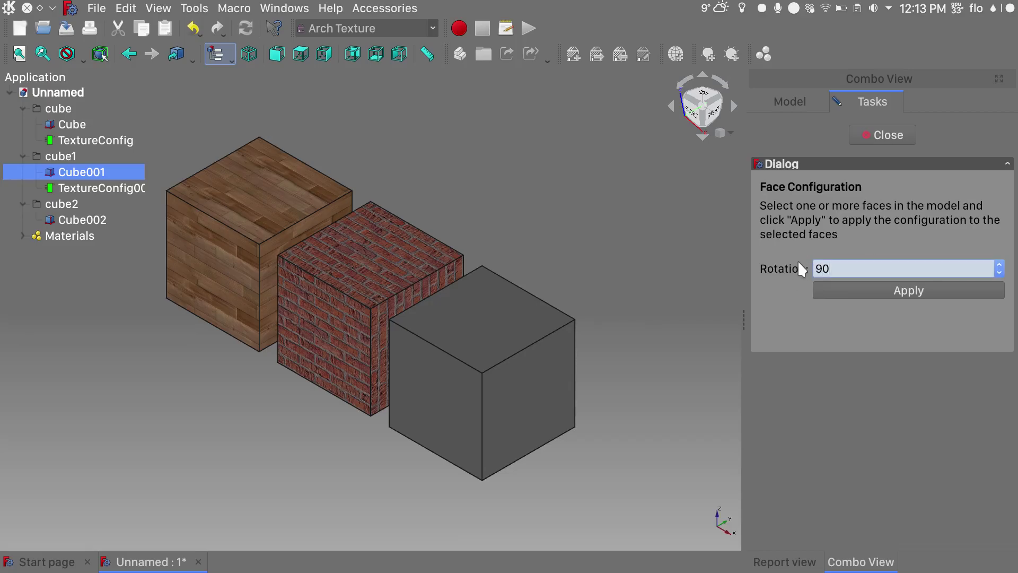
click(874, 292)
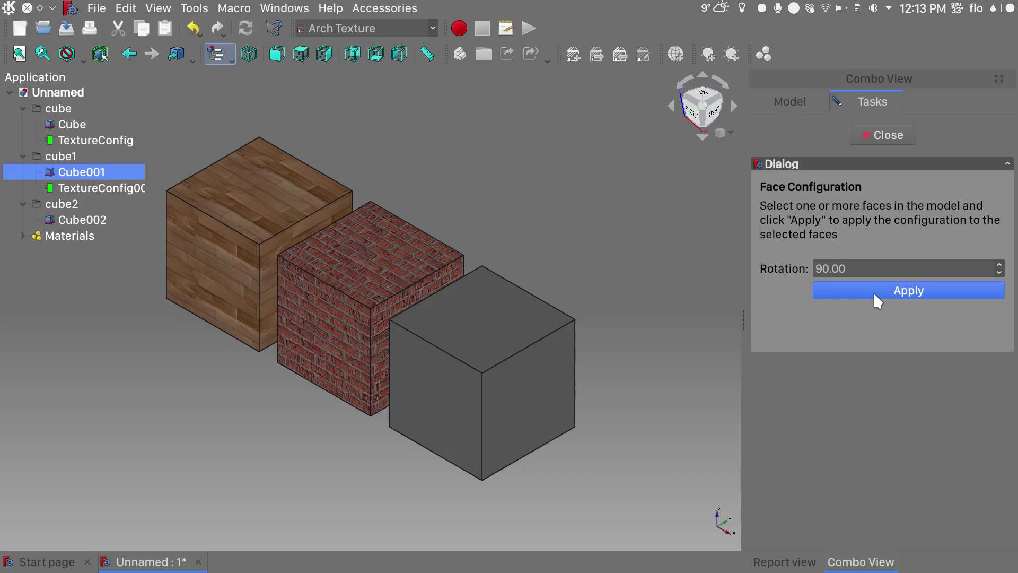
click(869, 135)
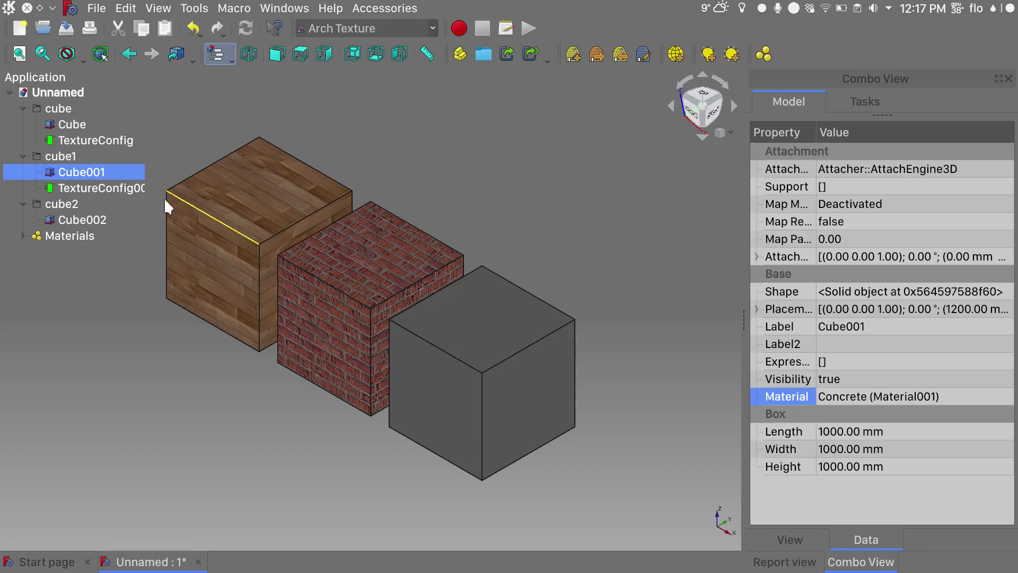
Step: Create a third texture configuration object and move it into group cube2
click(87, 223)
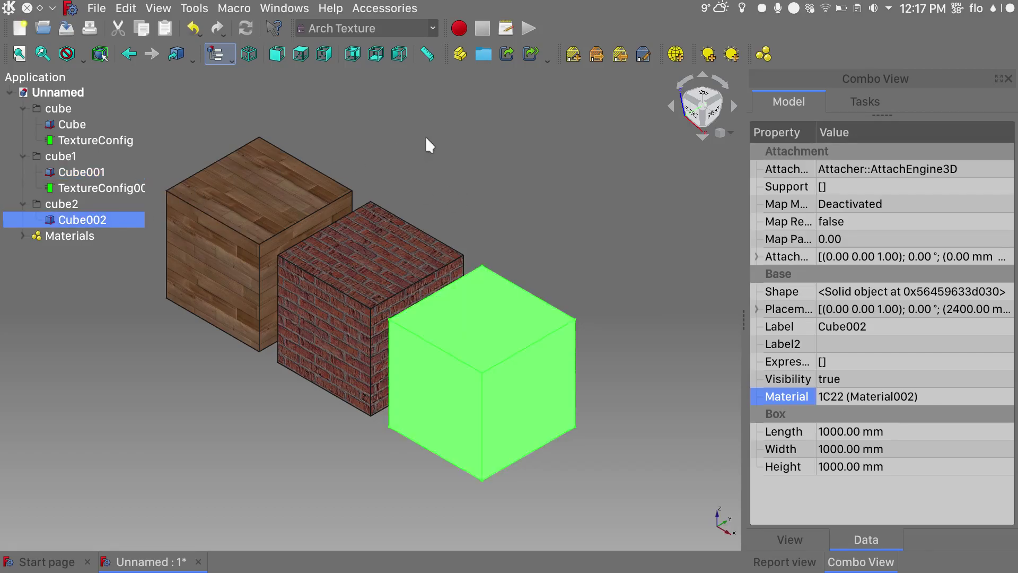
click(573, 61)
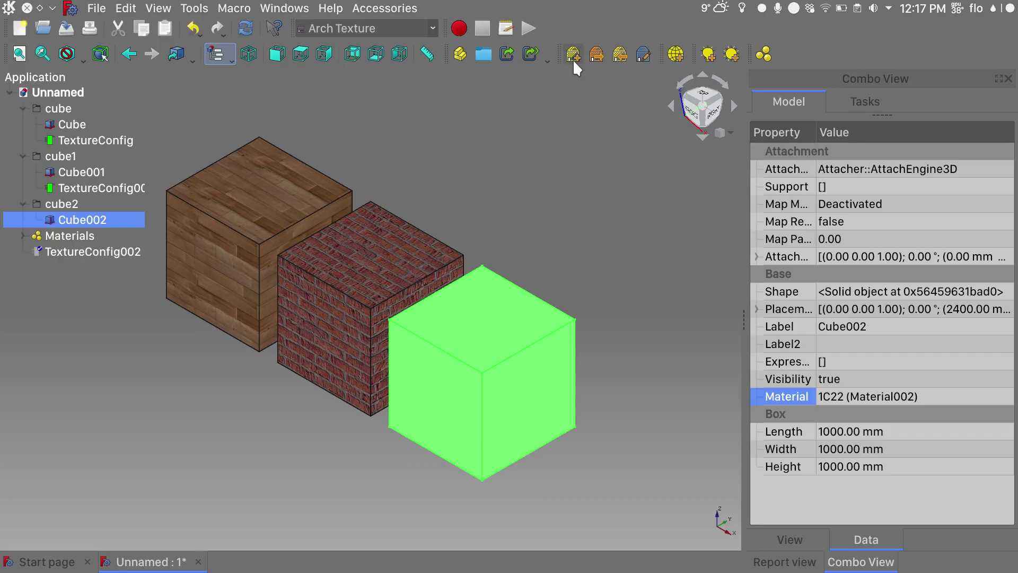
drag(59, 248, 61, 207)
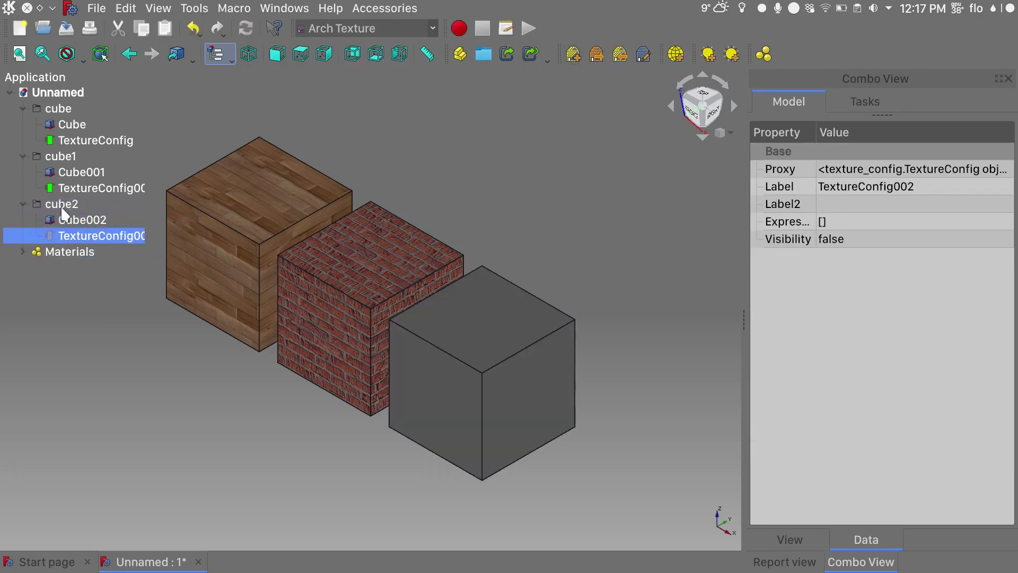
Step: Add a 1C22 material entry to TextureConfig002 and set its texture image to metal_grid.png
double_click(93, 243)
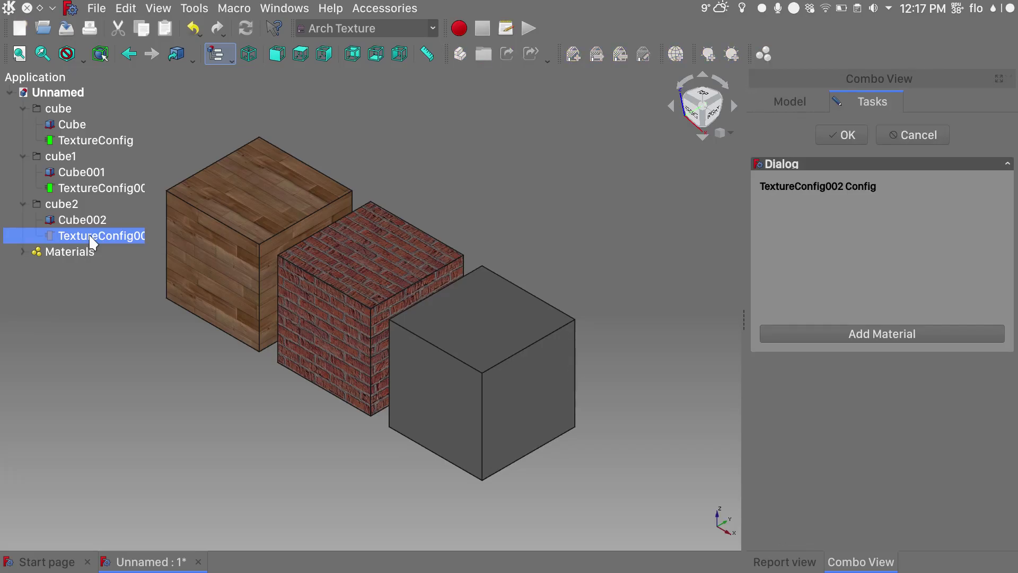
click(915, 333)
click(976, 225)
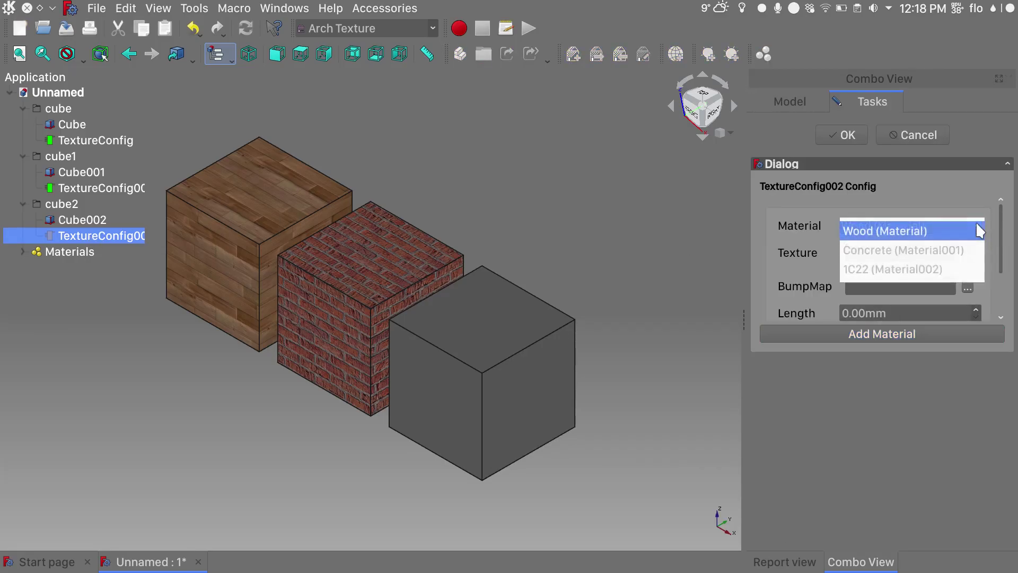
click(938, 270)
click(966, 252)
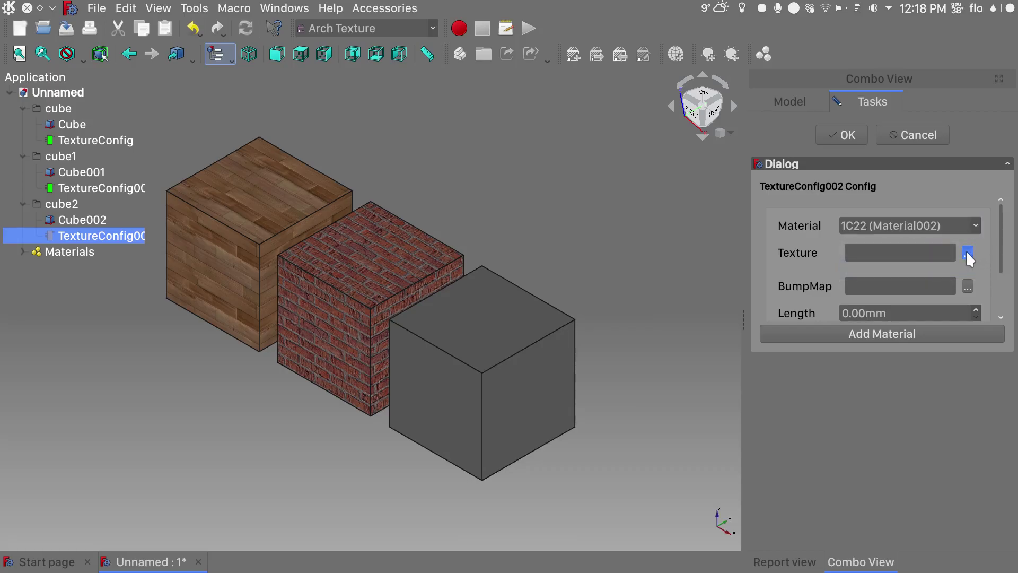
click(601, 171)
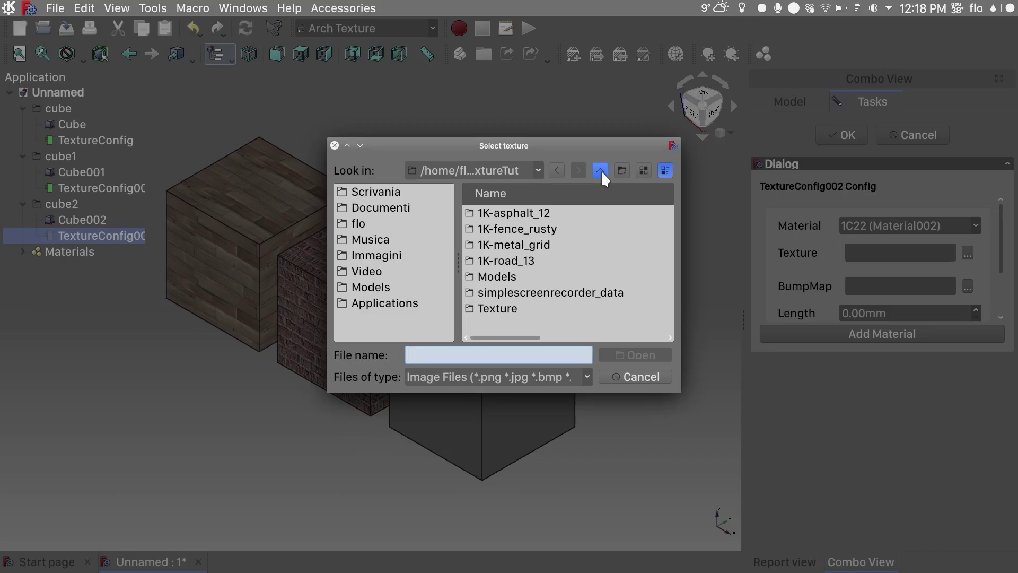
double_click(526, 212)
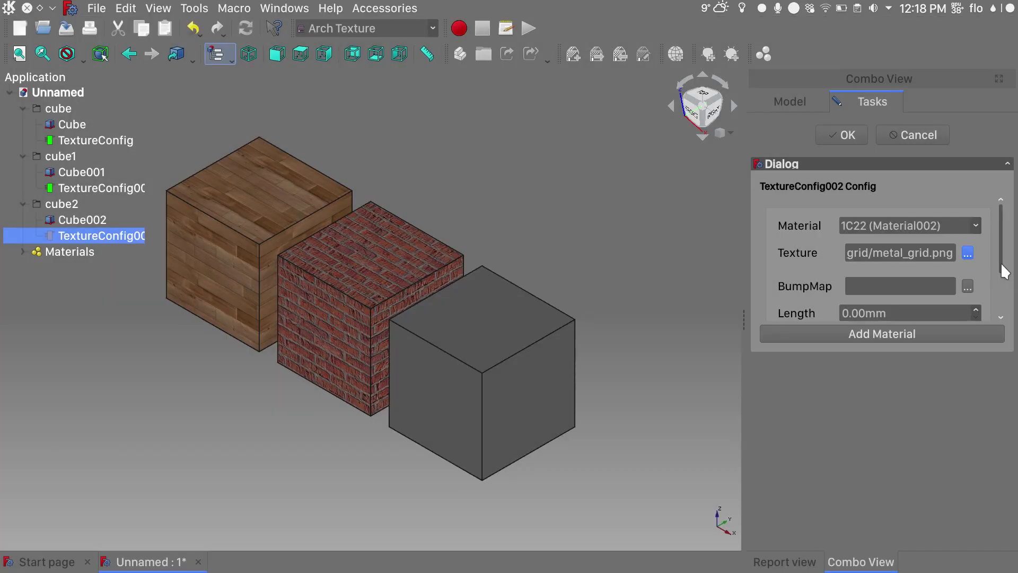
Step: Set the metal grid texture's length to 2024 mm and height to 1666 mm, and turn on TextureConfig002's visibility to inspect the cube
scroll(928, 266, down, 2)
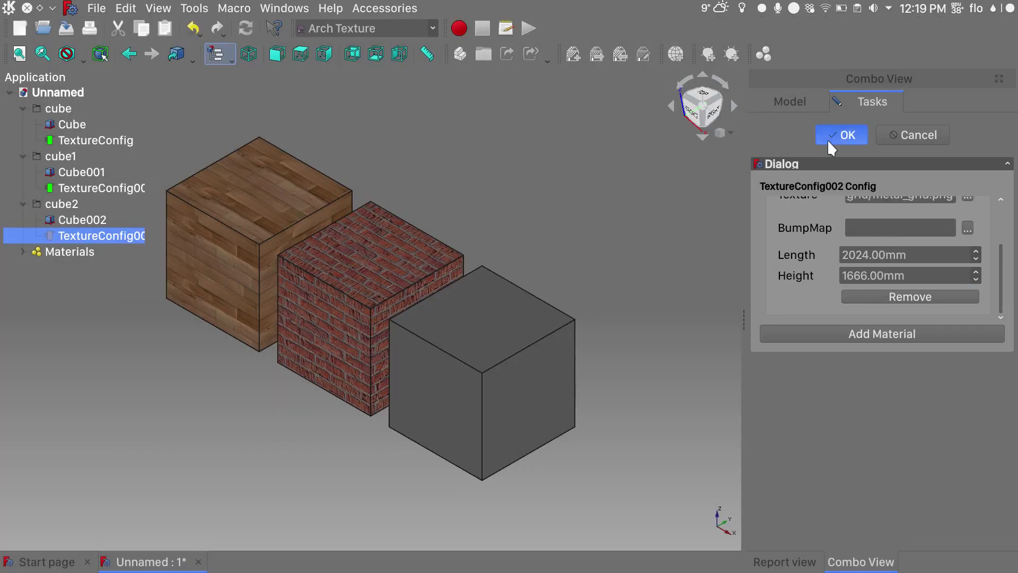
click(827, 139)
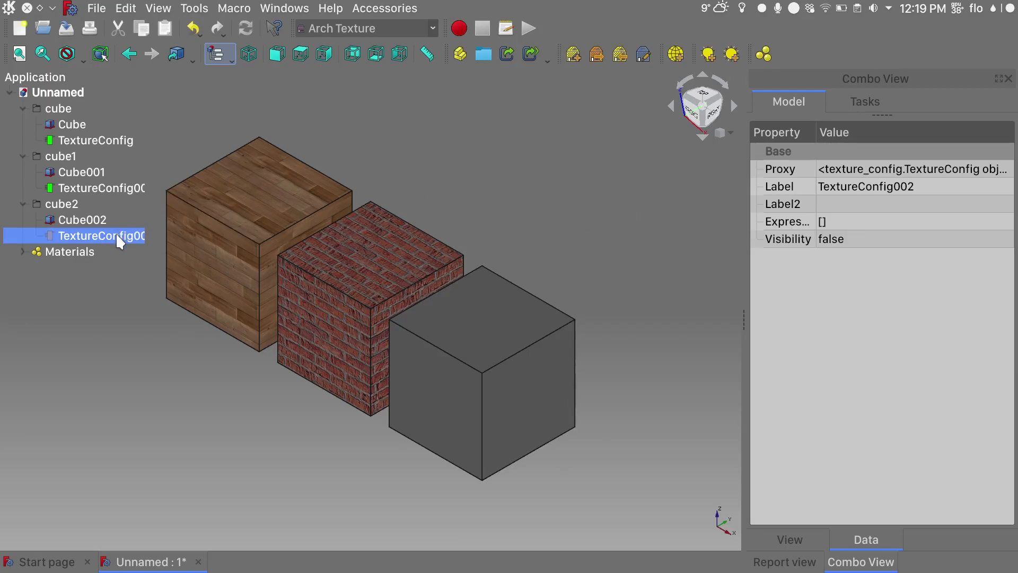
key(space)
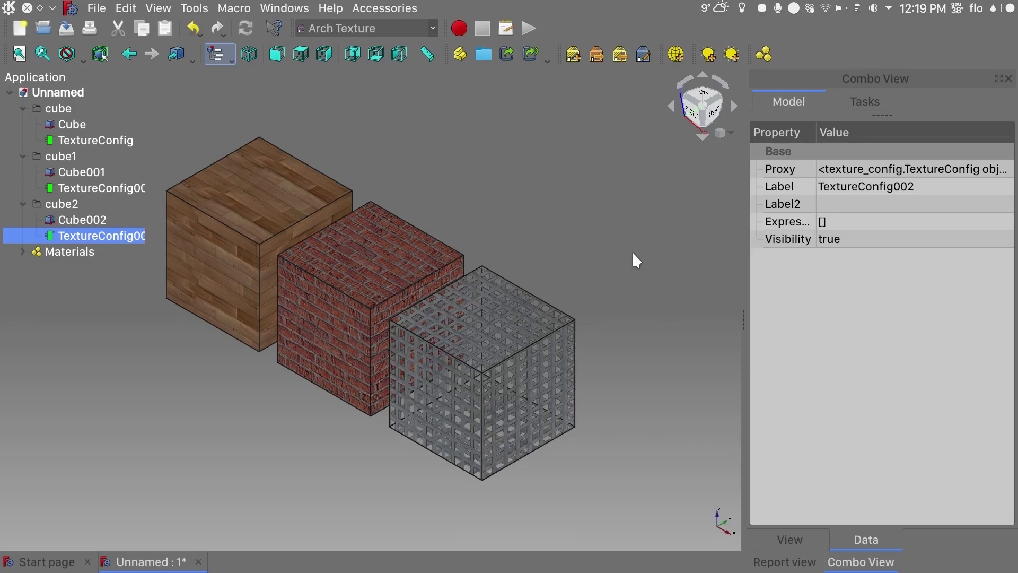
middle_drag(633, 254, 557, 252)
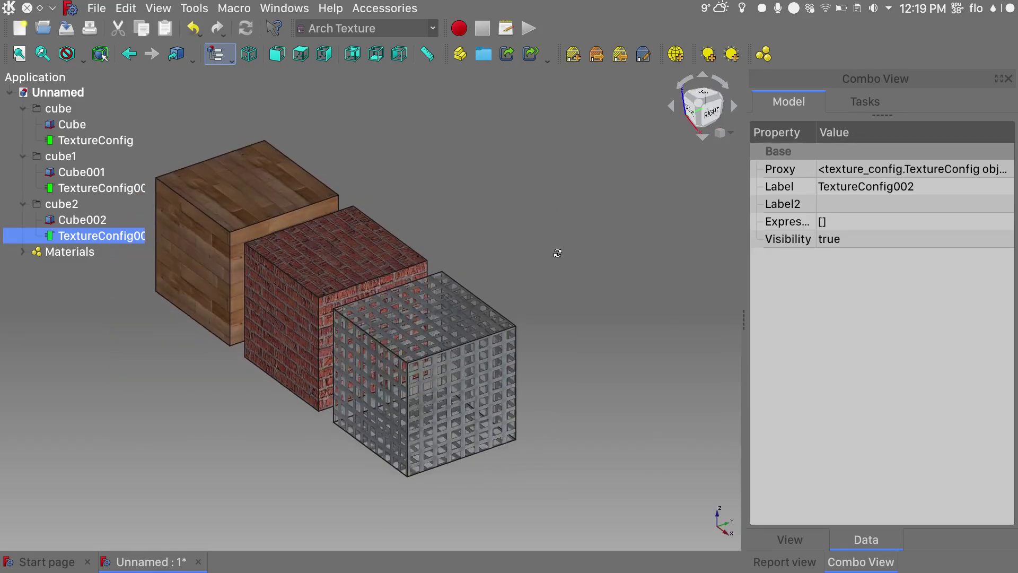
scroll(387, 350, up, 5)
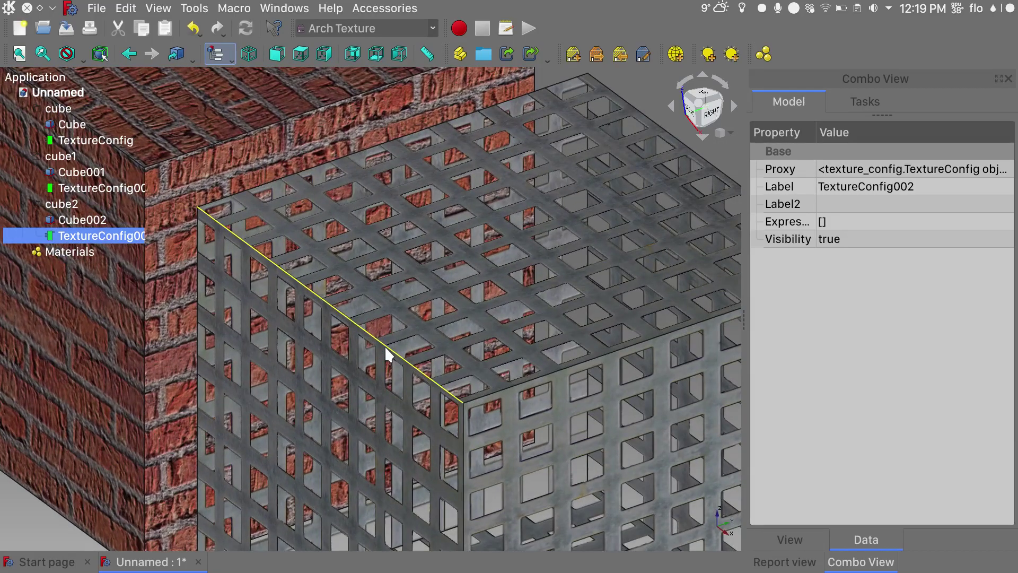
Step: Examine the wood, brick and metal grid textures on the three cubes from a distance and close up
scroll(387, 352, down, 5)
middle_drag(387, 352, 508, 326)
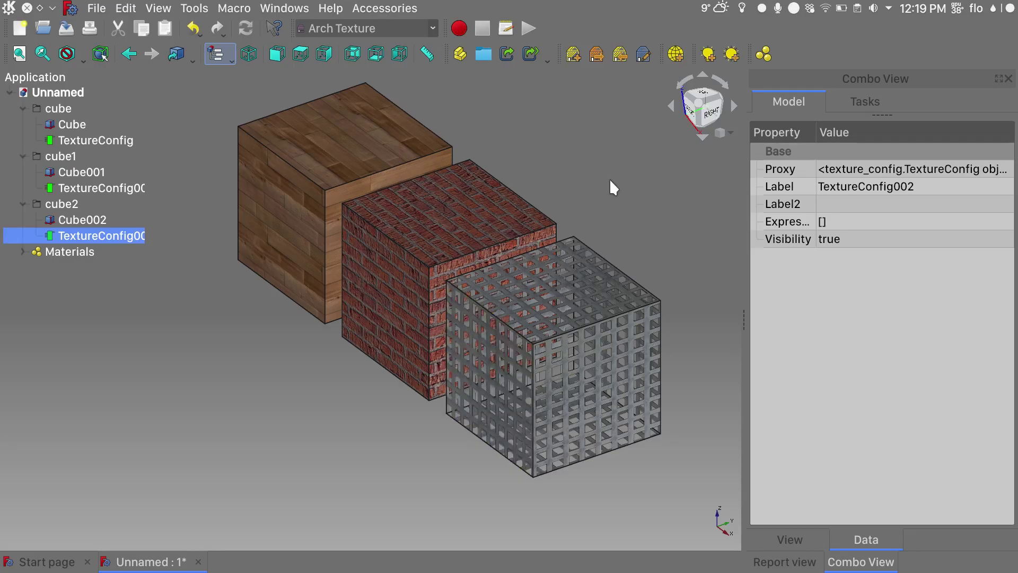
mouse_move(594, 173)
middle_down()
mouse_move(622, 215)
mouse_move(589, 189)
middle_up()
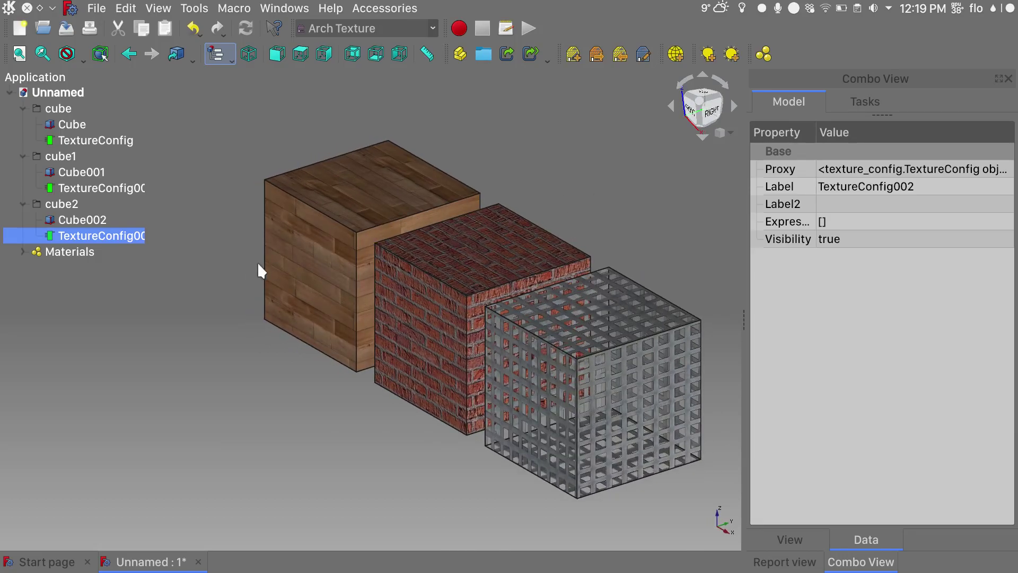
scroll(292, 276, up, 8)
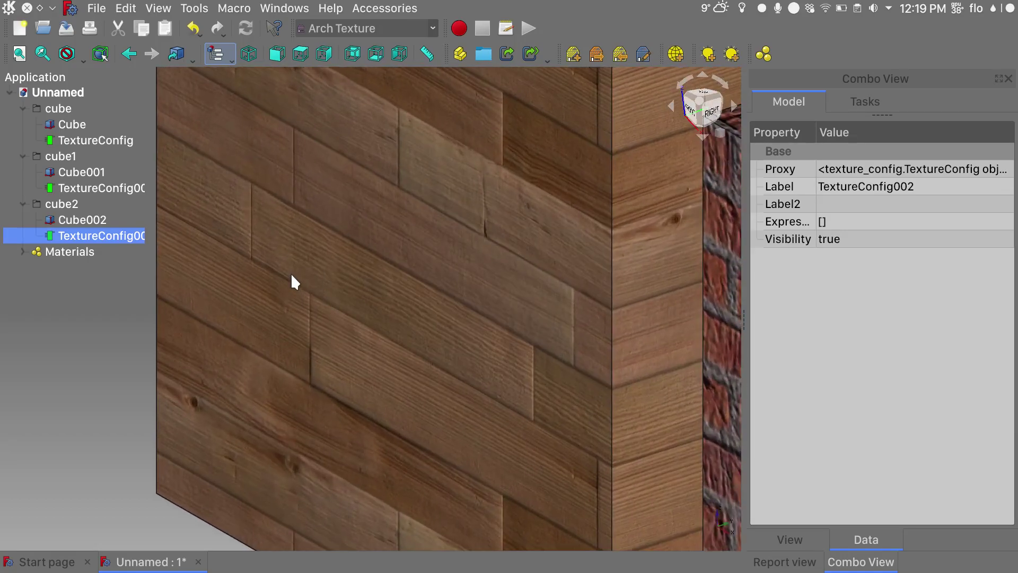
scroll(297, 286, down, 5)
scroll(313, 328, up, 2)
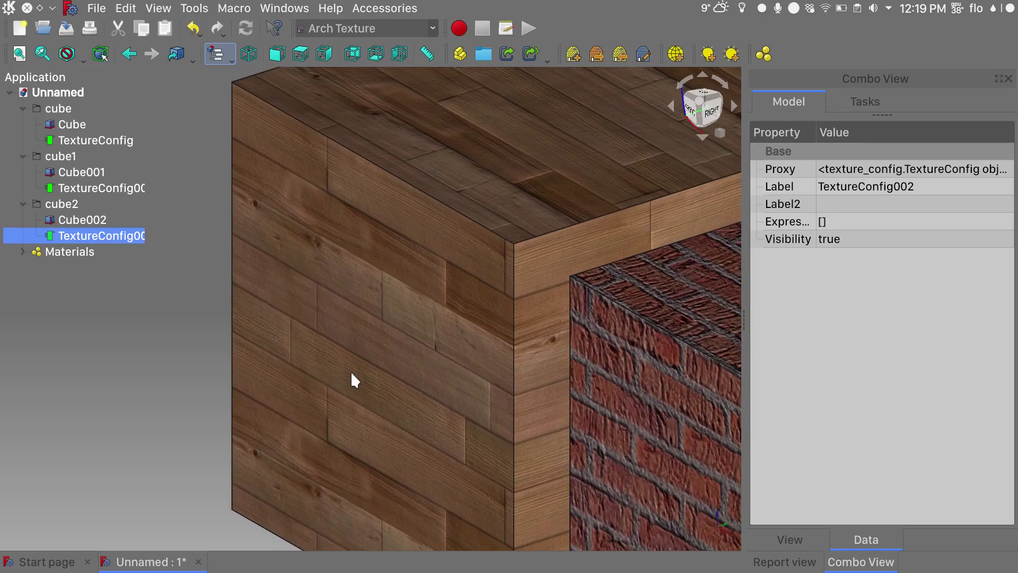
key(v)
key(f)
click(584, 157)
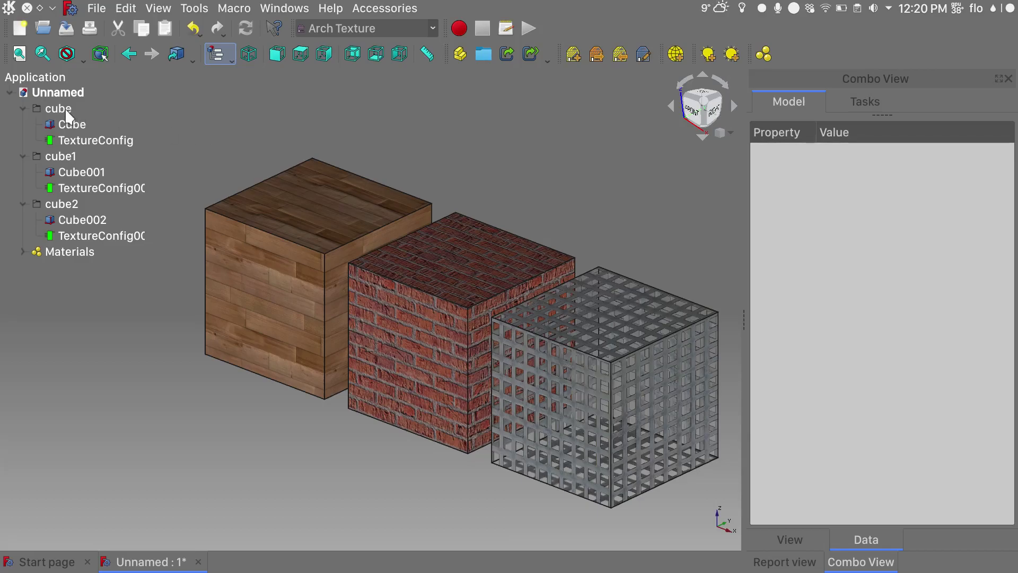
Step: Collapse the groups cube, cube1 and cube2 in the model tree
click(22, 108)
click(22, 124)
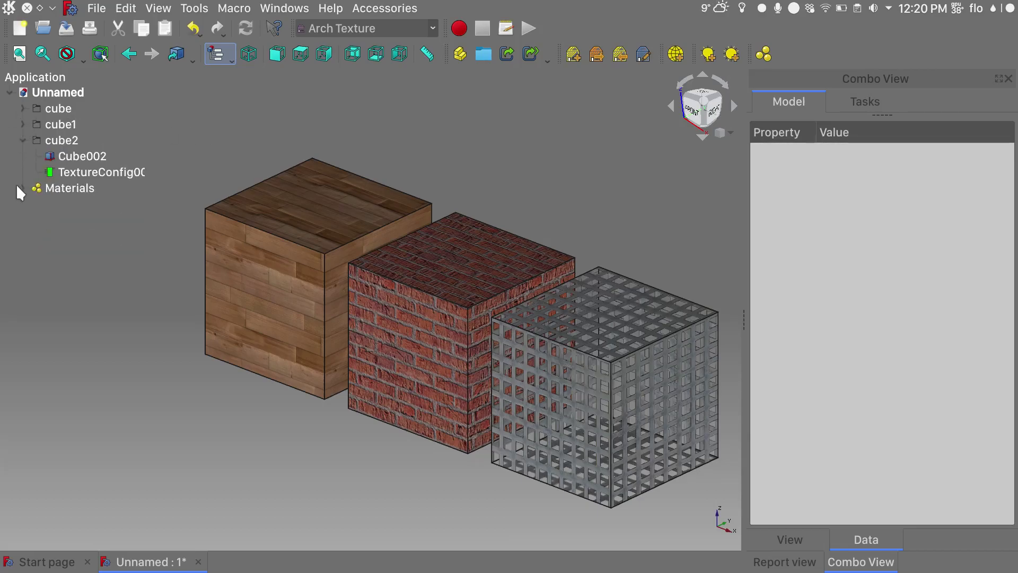
click(23, 140)
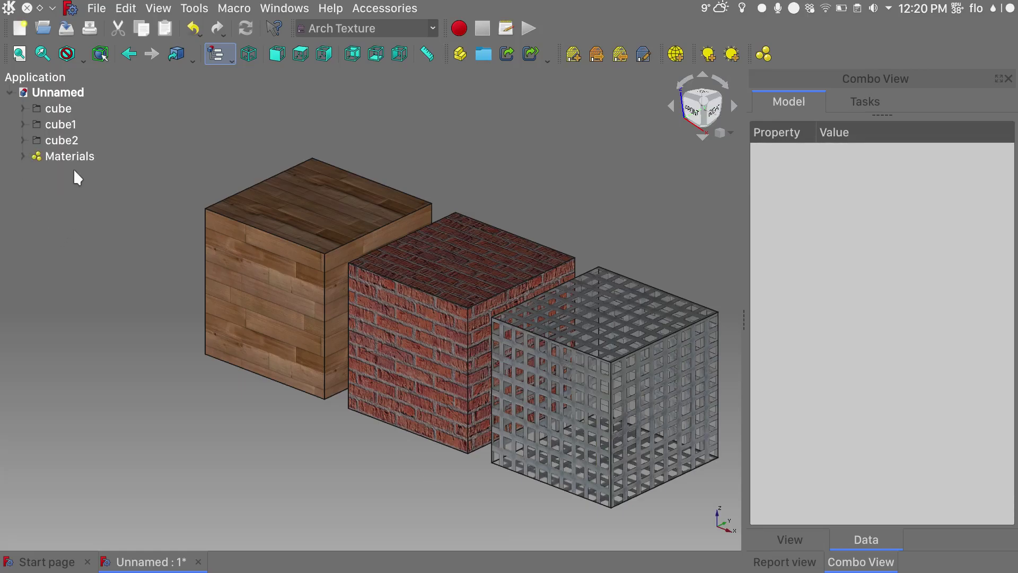
Step: Hide and show again the groups cube and cube1, one after the other, to check their group visibility
click(65, 109)
key(space)
key(space)
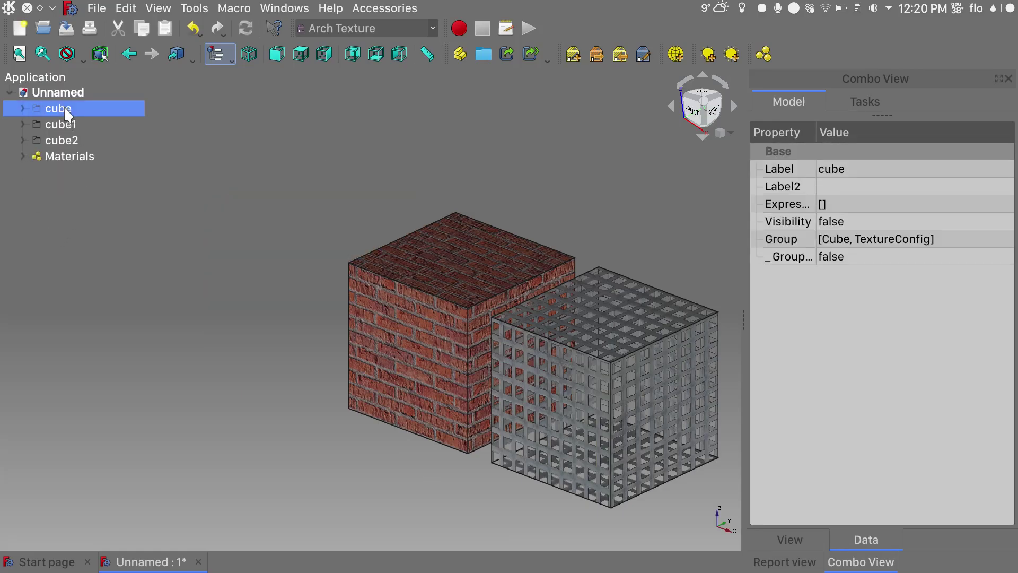
click(67, 127)
key(space)
key(space)
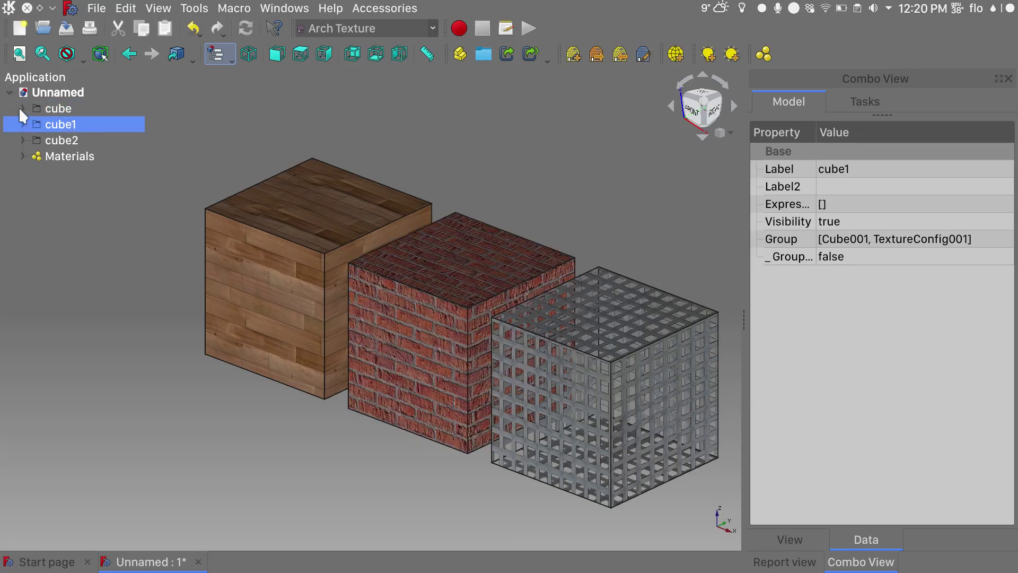
Step: Expand group cube and toggle the visibility of its TextureConfig off and back on
click(21, 108)
click(84, 143)
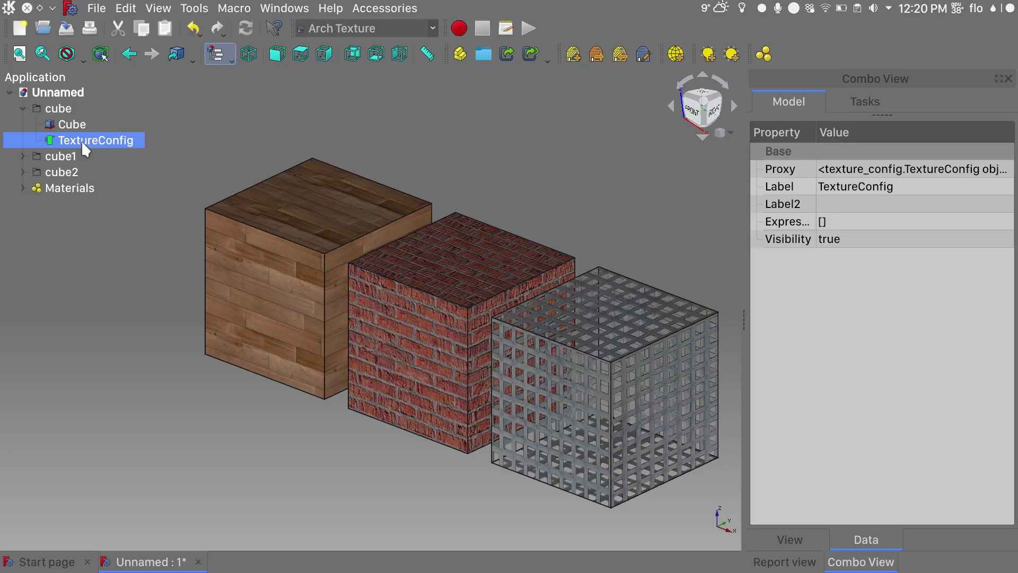
key(space)
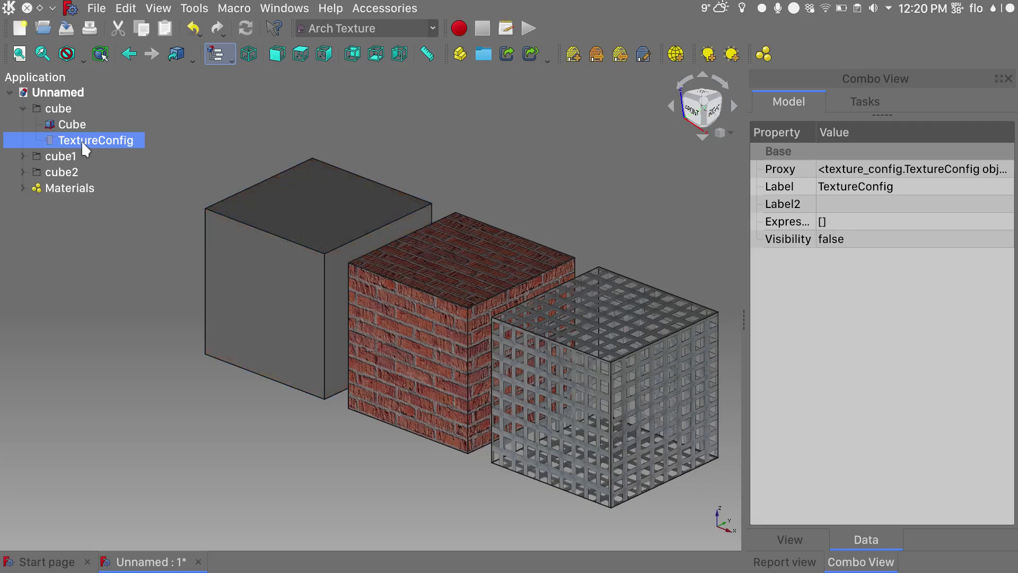
key(space)
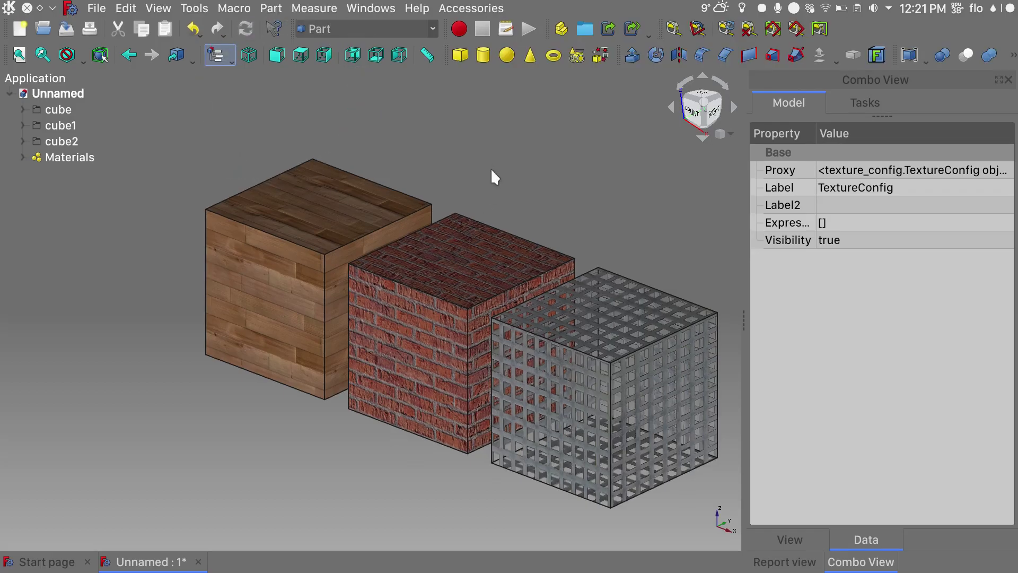
Step: Create a flat ground box with a length of 6000 mm, a width of 6000 mm and a height of 10 mm
click(70, 173)
double_click(829, 415)
text(3000)
key(Tab)
text(3000)
key(Tab)
text(10)
double_click(835, 415)
text(6000)
key(Tab)
text(6000)
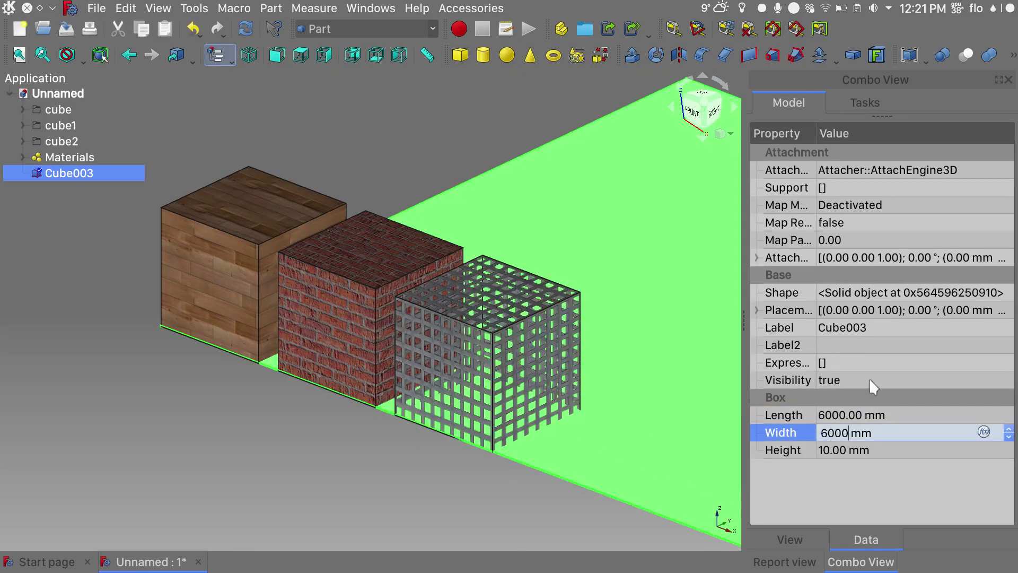
Step: Set the ground box's x position to -1500 mm
click(757, 309)
click(769, 362)
double_click(833, 379)
text(-3000)
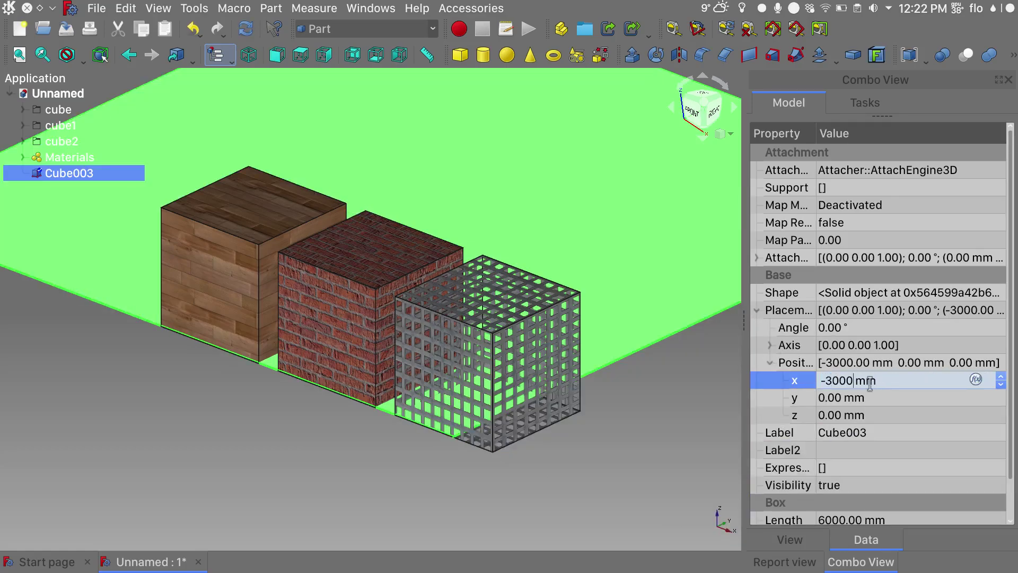
key(BackSpace)
key(BackSpace)
key(BackSpace)
key(BackSpace)
text(2000)
key(BackSpace)
key(BackSpace)
key(BackSpace)
key(BackSpace)
text(1500)
Step: Set the ground box's y position to -1500 mm and its z position to -10 mm
click(825, 398)
text(-1500)
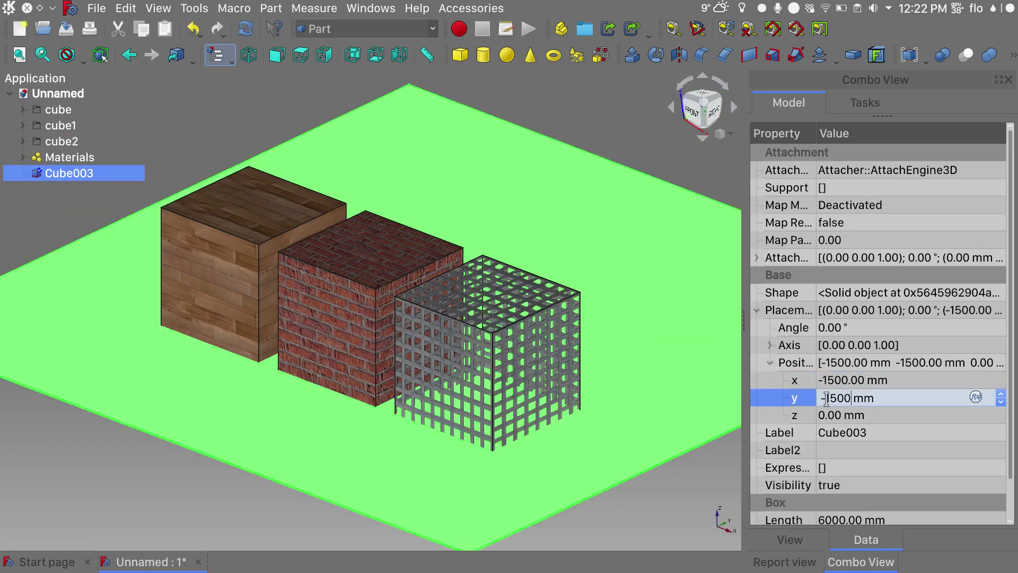
key(Tab)
text(-10)
key(Return)
Step: Check the ground box from above and set its y position to -2500 mm
key(2)
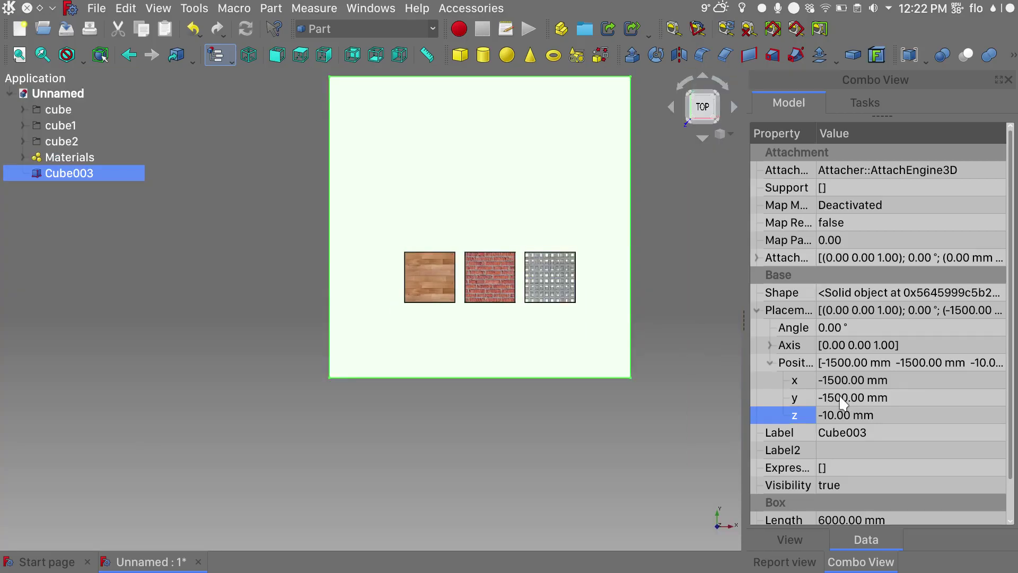
click(843, 398)
text(-2500)
click(686, 318)
key(0)
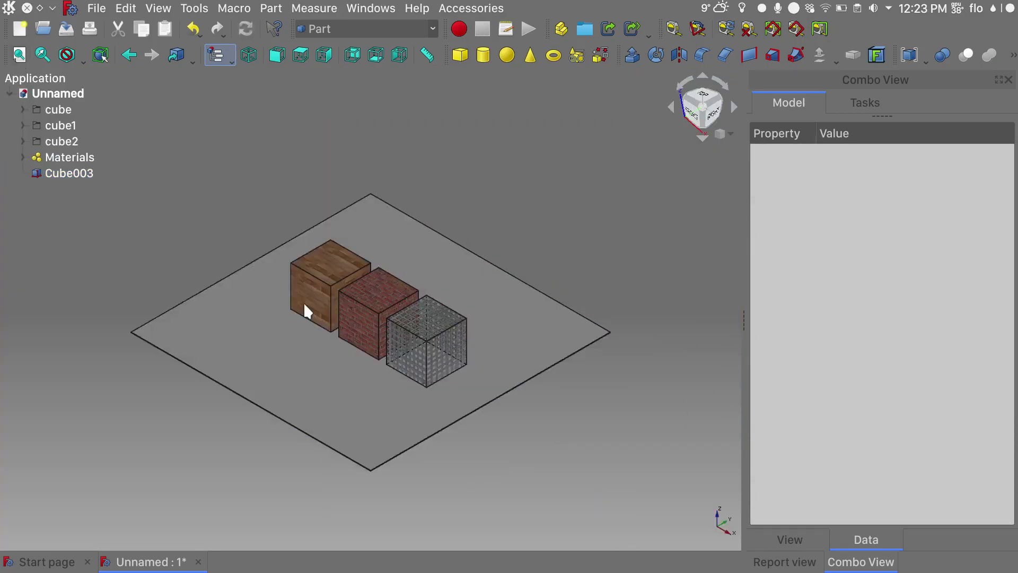
scroll(359, 329, up, 5)
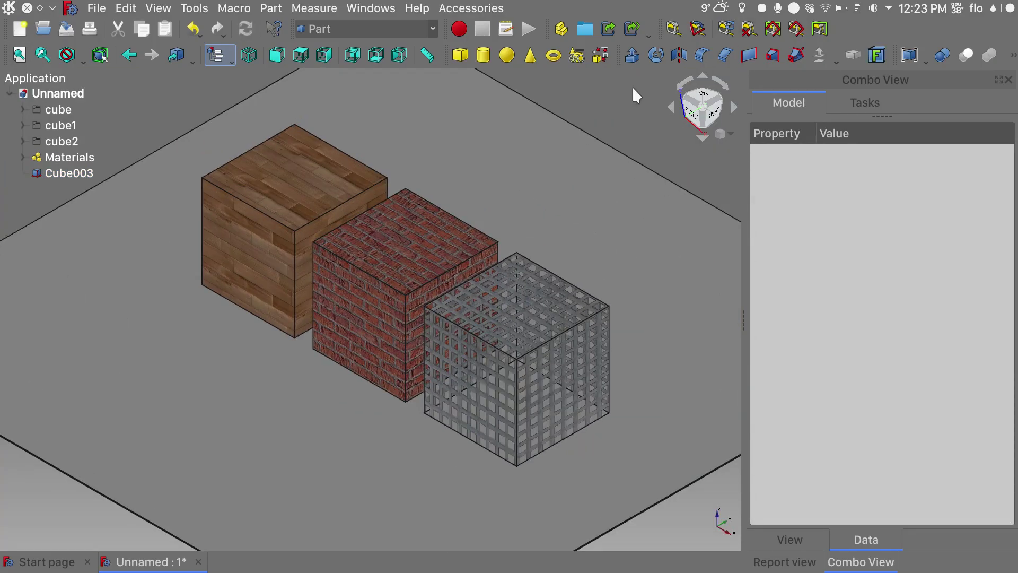
Step: Create a new group, move the ground box Cube003 into it and expand the group
click(583, 30)
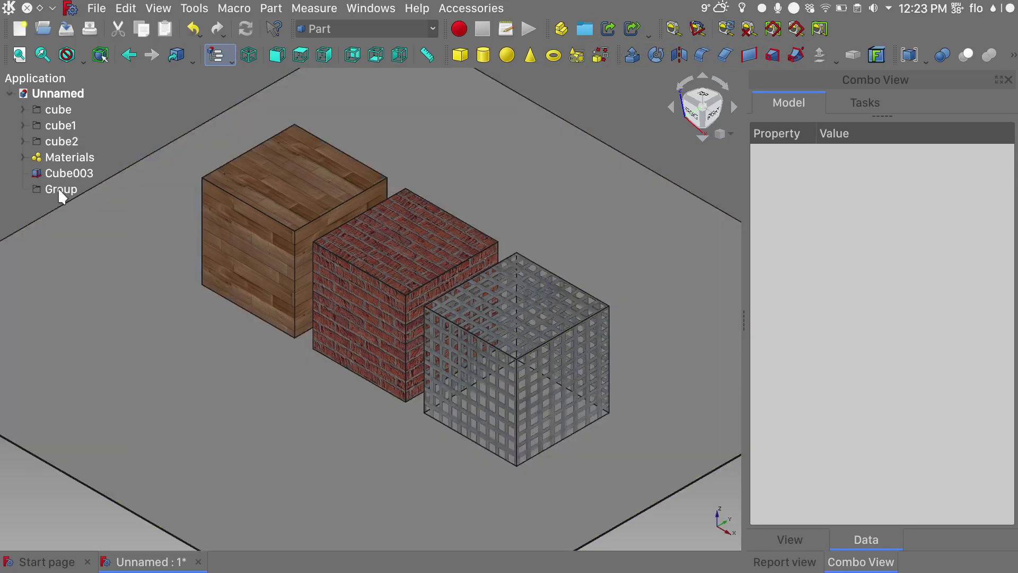
click(61, 189)
drag(68, 171, 56, 189)
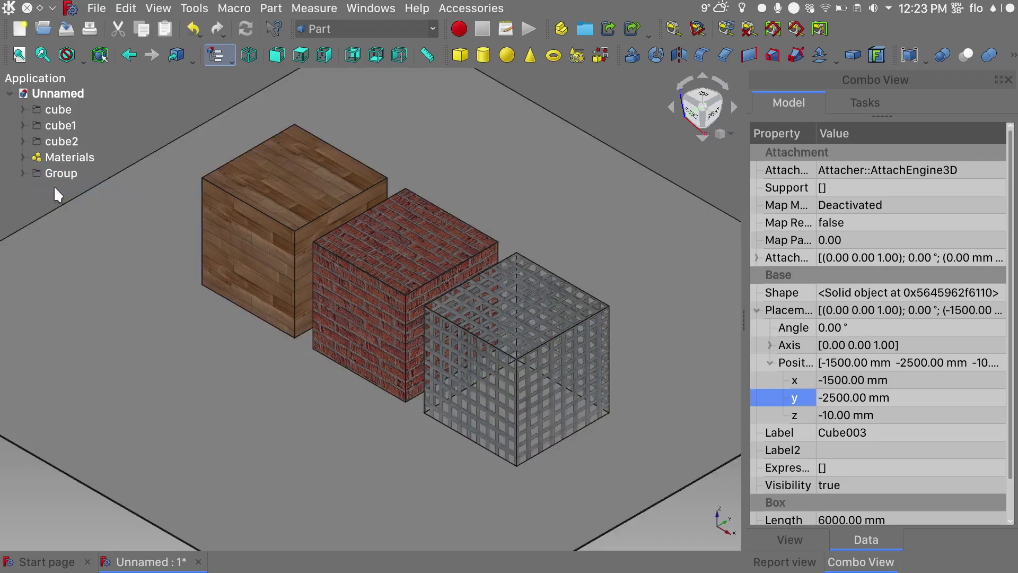
click(22, 173)
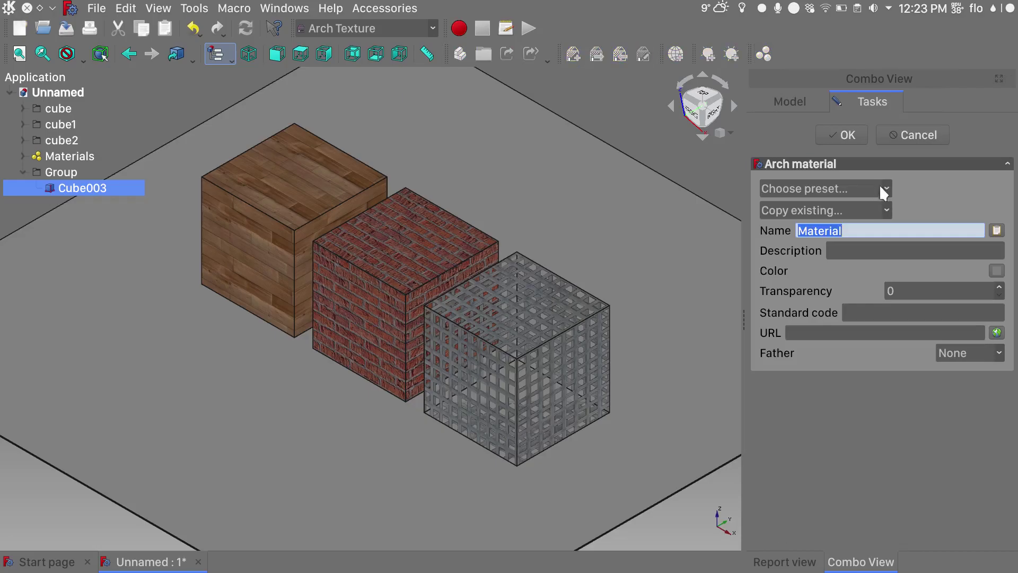
Step: Create a new Arch material from the Glass preset
click(877, 189)
click(827, 214)
click(844, 140)
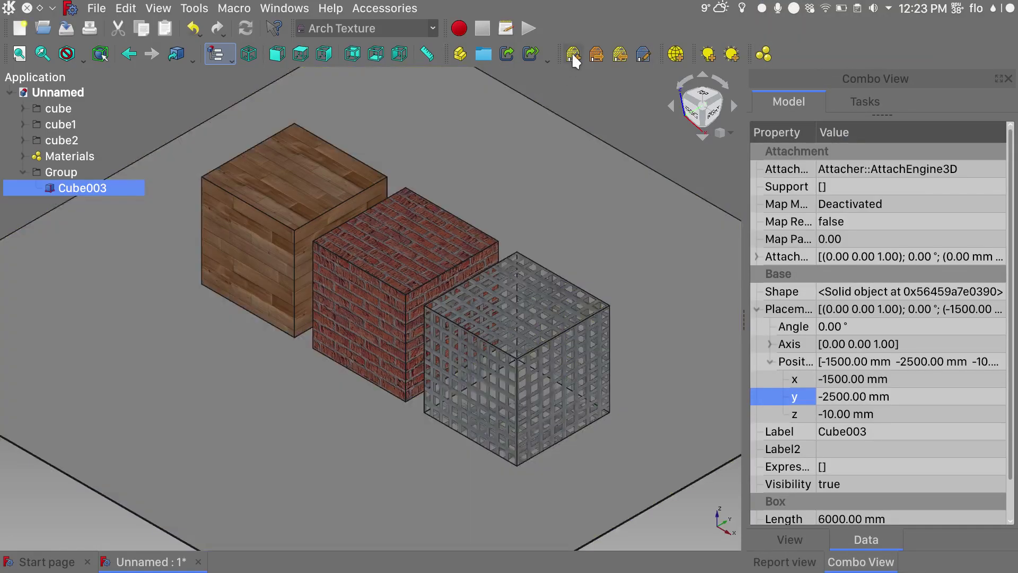
Step: Create a texture configuration object inside the ground box's group and rename that group Ground
click(573, 55)
click(59, 172)
key(F2)
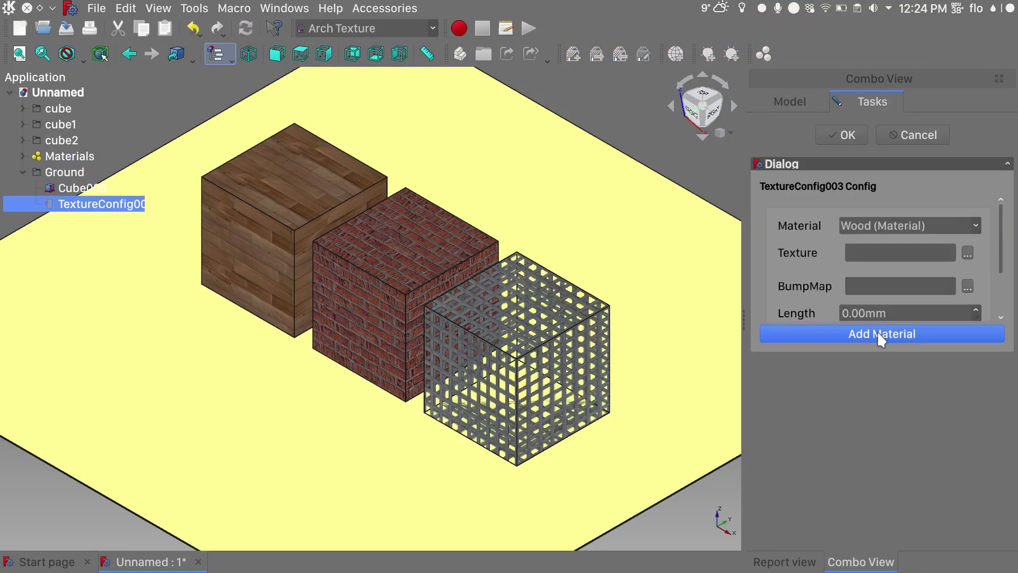
Step: Add a Glass material entry to TextureConfig003, using the asphalt 11 diffuse image as texture and its normal image as bump map
click(910, 225)
click(909, 286)
click(967, 253)
click(599, 170)
double_click(581, 214)
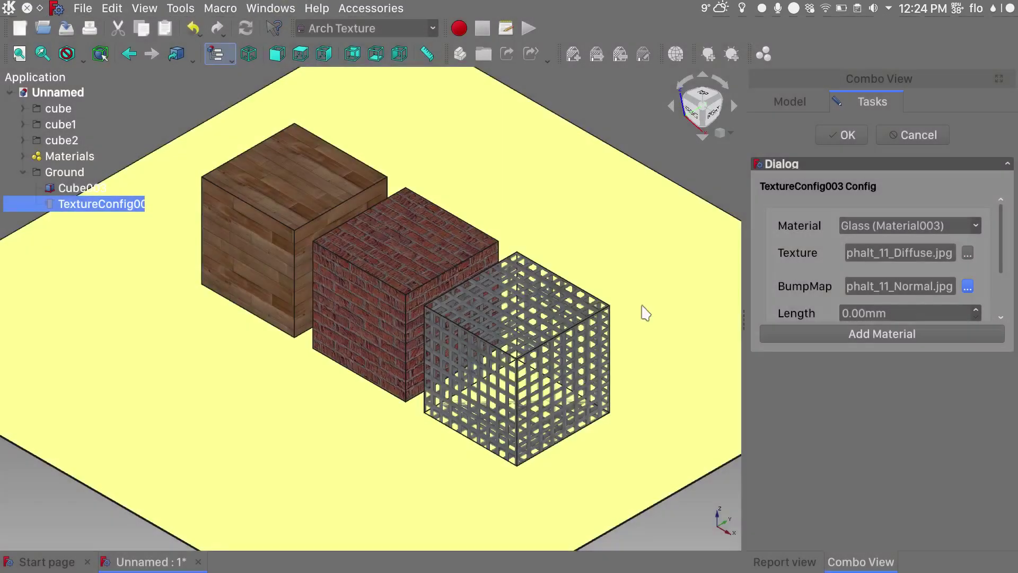
Step: Set the asphalt texture's length and height to 1024 mm each and accept the configuration
text(1024)
key(Tab)
text(1024)
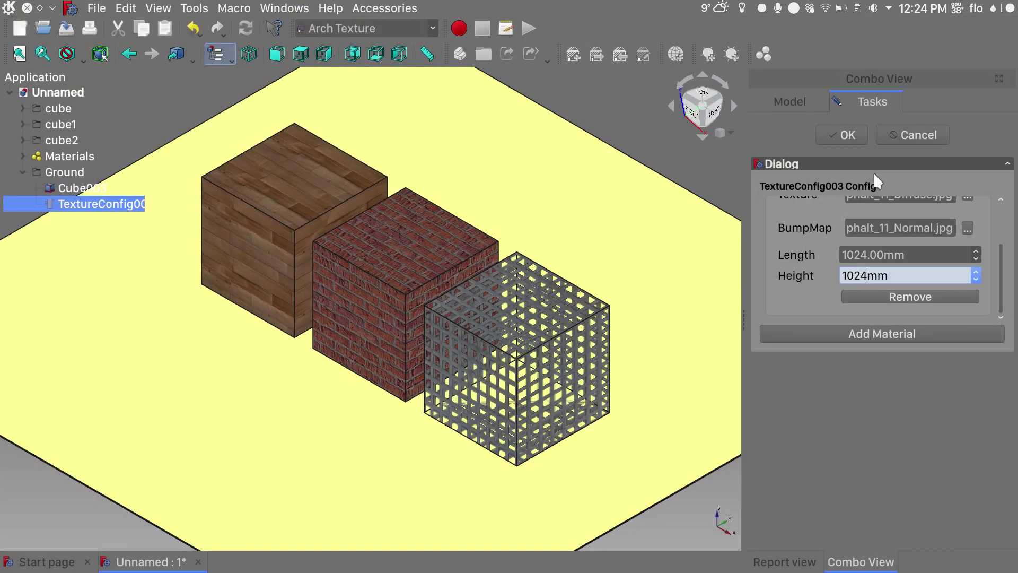
key(Return)
Step: Add a Material property to Cube003 and display TextureConfig003's asphalt texture on the ground
click(82, 188)
right_click(891, 228)
click(931, 257)
text(Materia)
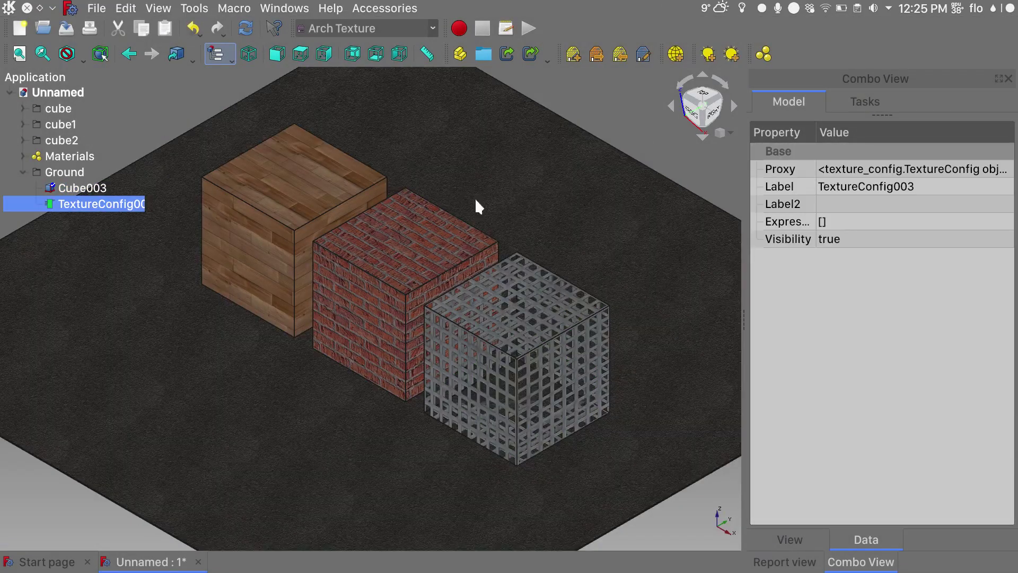
Step: Add a point light to the scene and set its color to #dce0ff
middle_drag(475, 205, 377, 424)
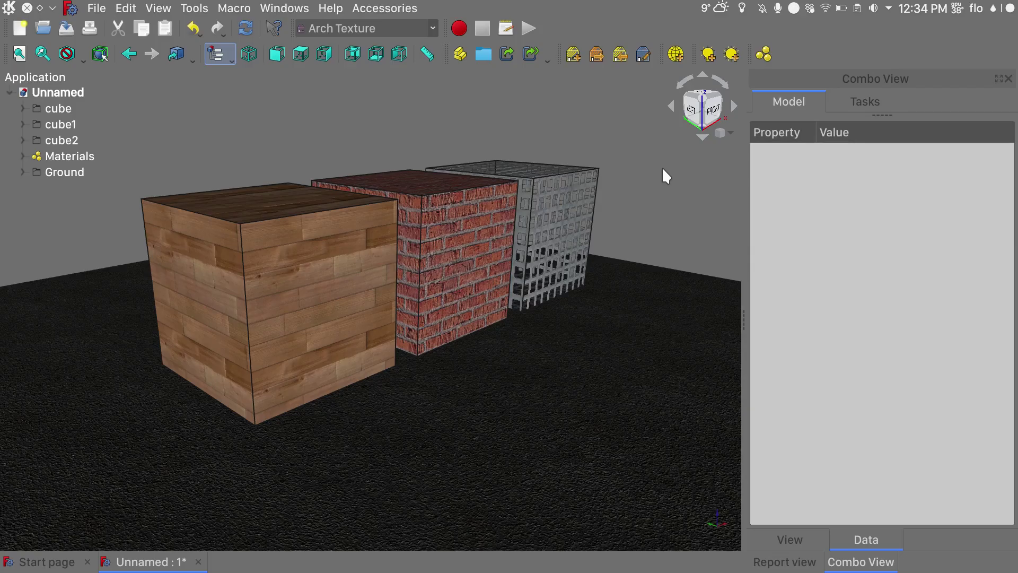
click(707, 53)
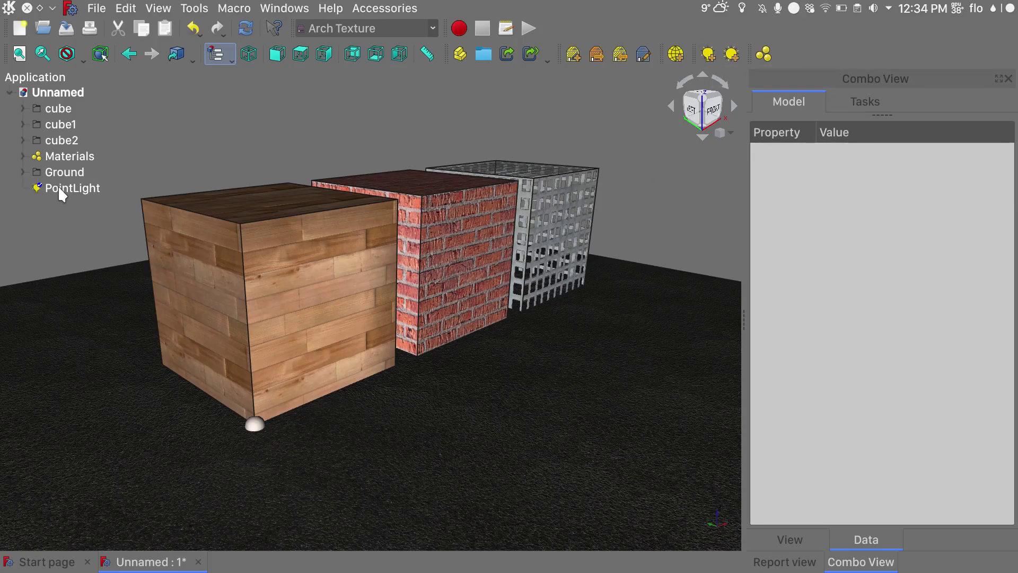
click(61, 189)
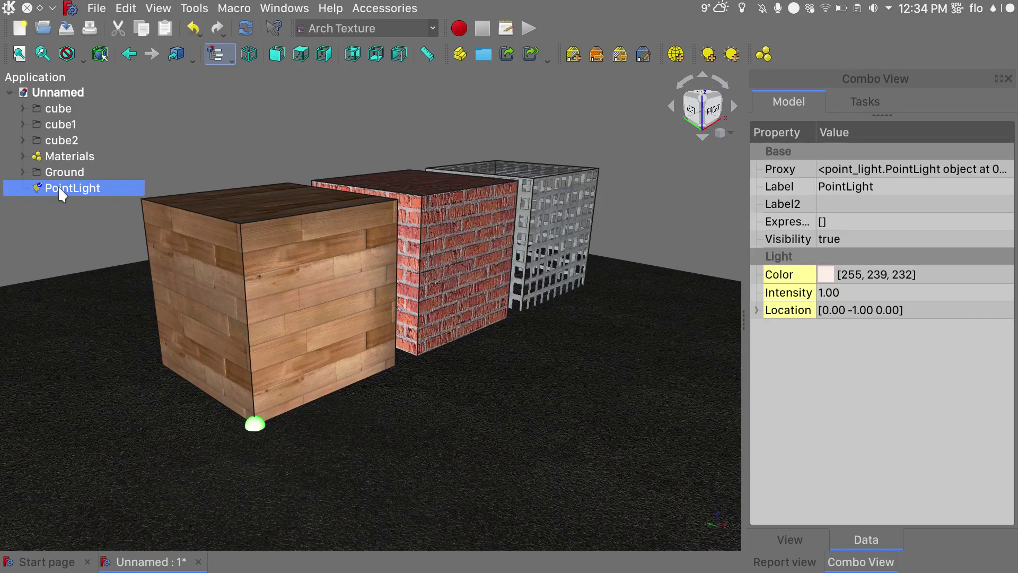
click(830, 279)
click(920, 275)
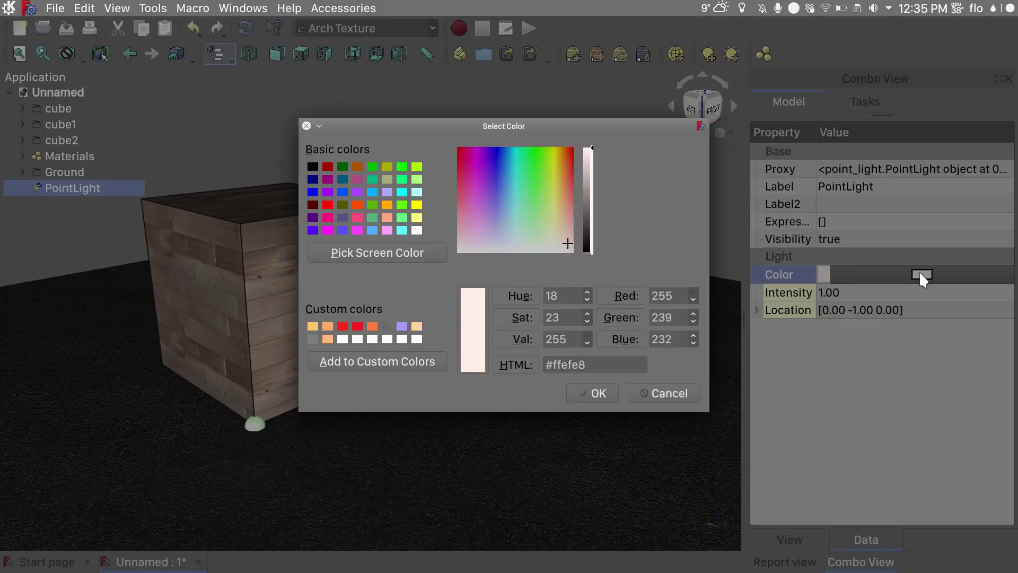
click(497, 238)
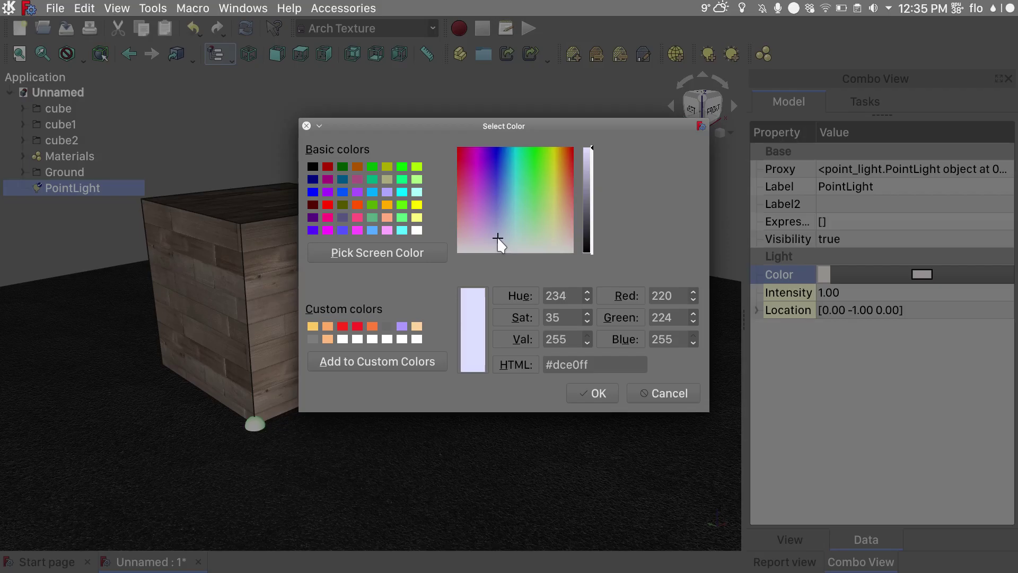
click(588, 395)
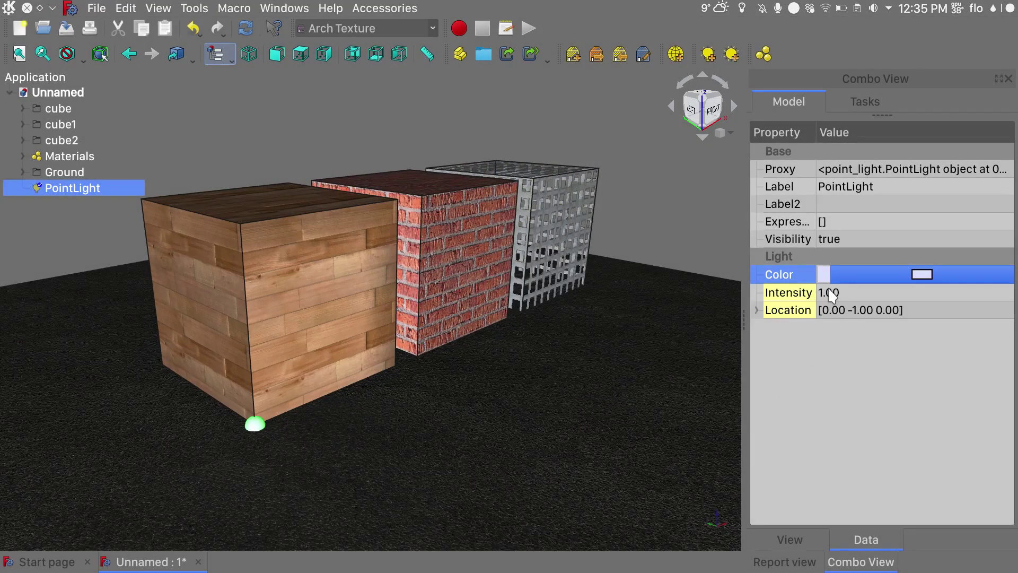
Step: Try an intensity of 0.2 on the point light
click(830, 295)
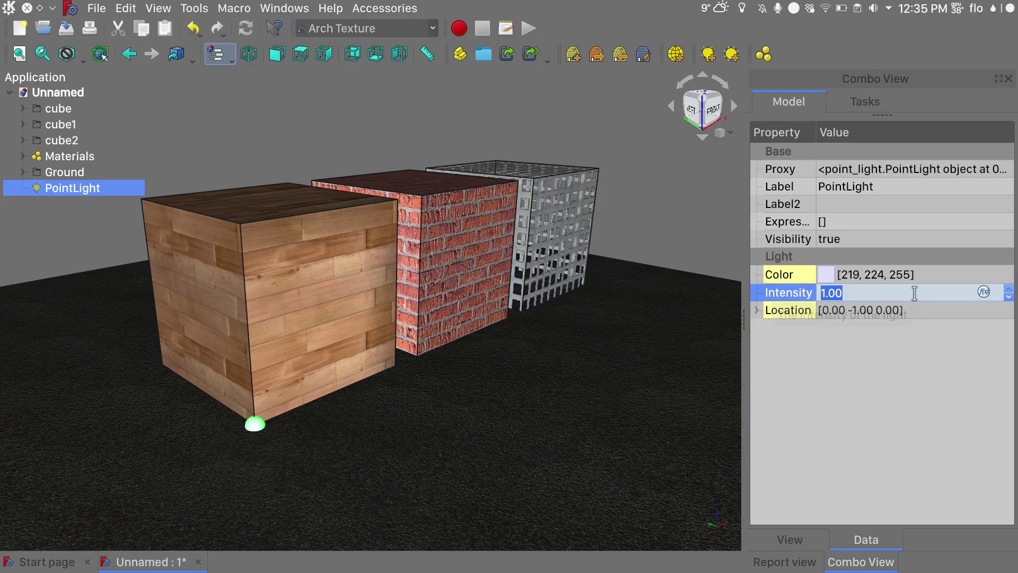
text(0.2)
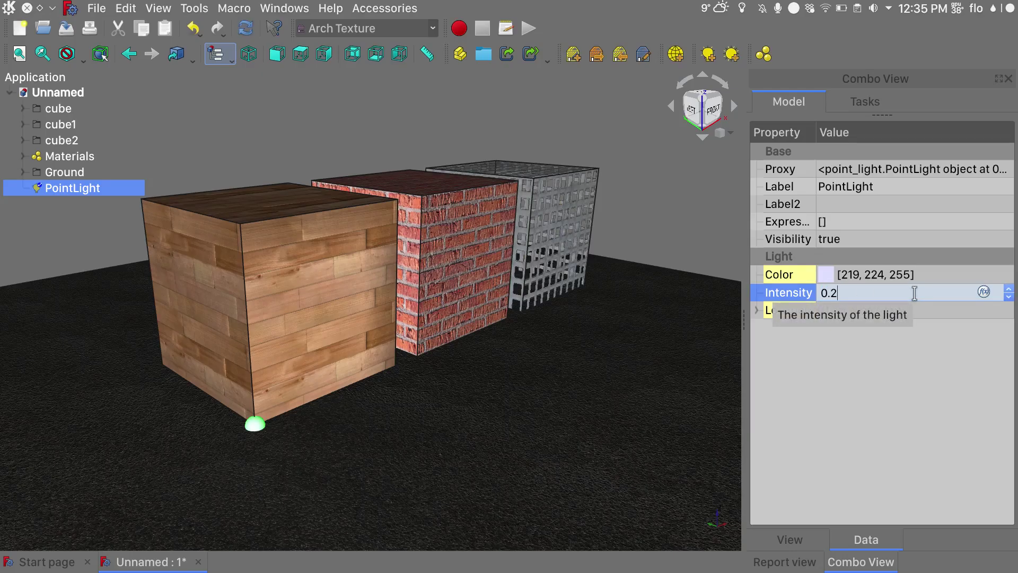
key(BackSpace)
key(BackSpace)
key(BackSpace)
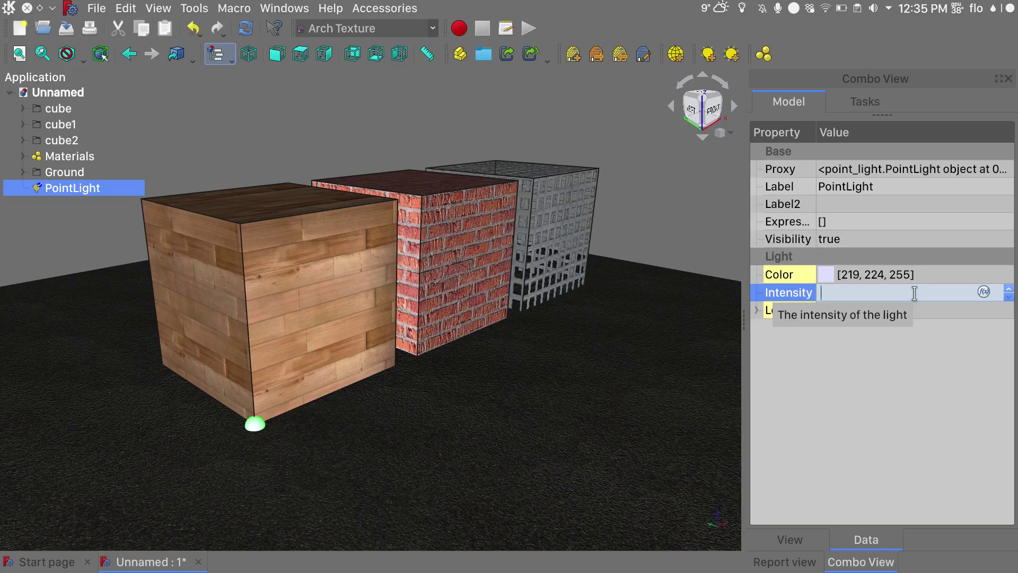
click(835, 406)
Step: Move the point light by setting its location to x -200 and z 1000
click(828, 362)
click(828, 362)
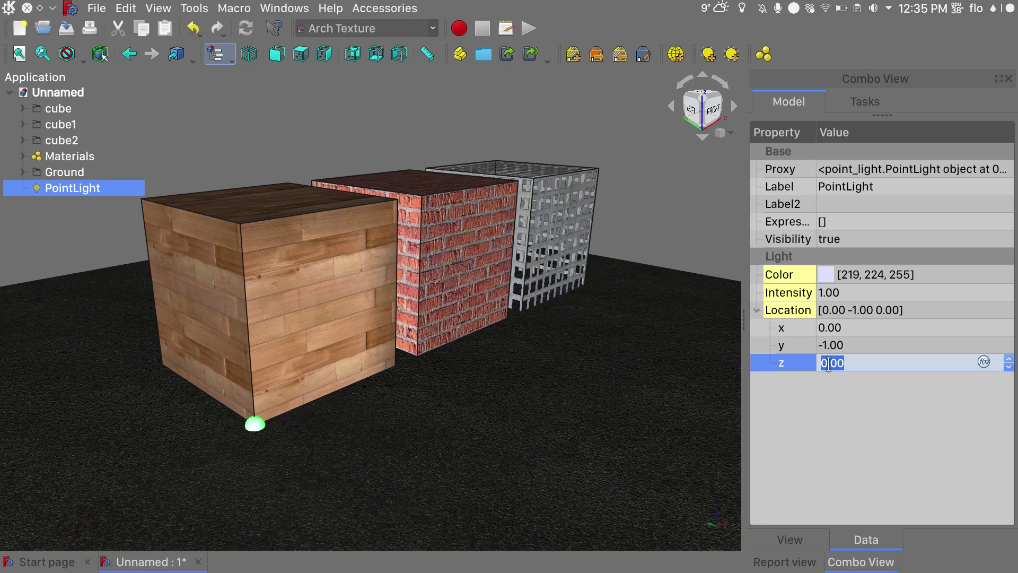
text(100)
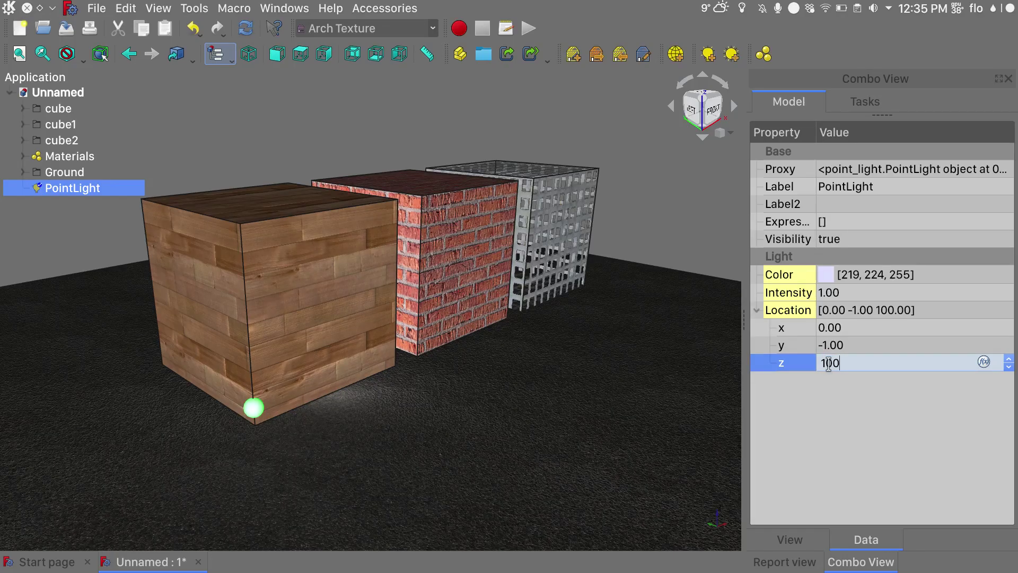
text(0)
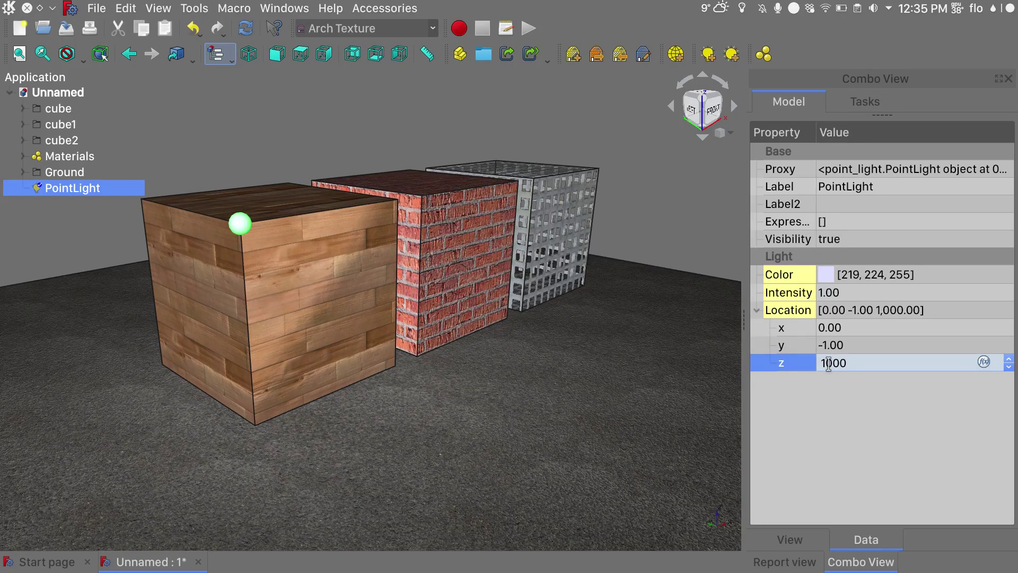
click(324, 414)
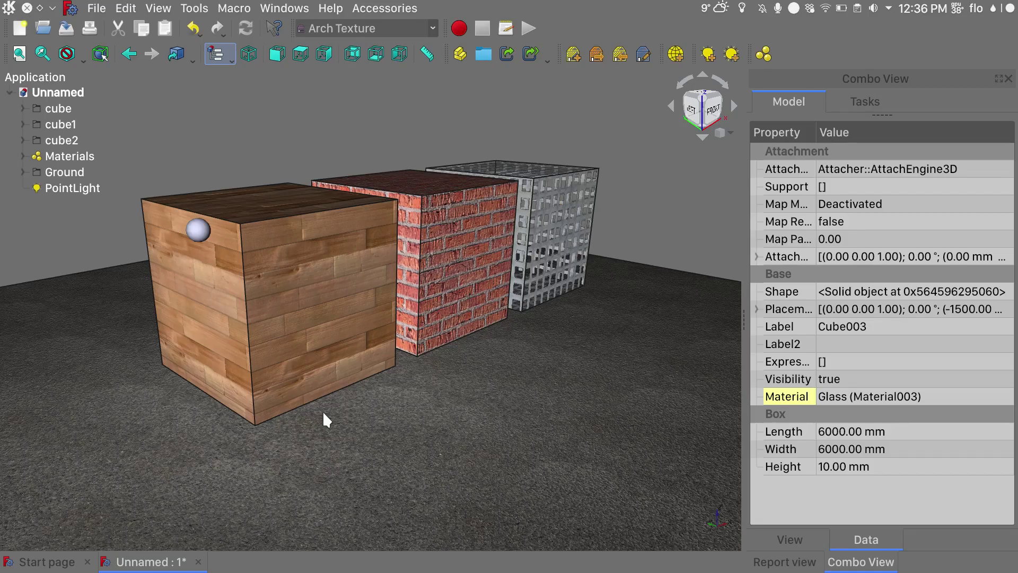
Step: Examine how the point light brings out the bump relief on the wood cube and the asphalt ground up close
middle_drag(323, 410, 317, 440)
click(319, 431)
scroll(319, 430, up, 5)
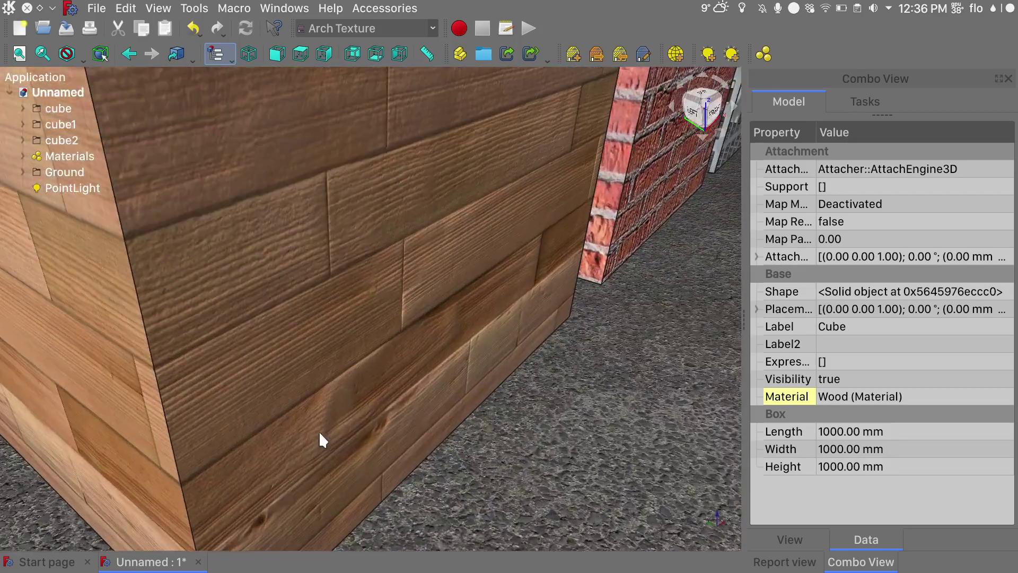
scroll(319, 431, down, 6)
click(180, 131)
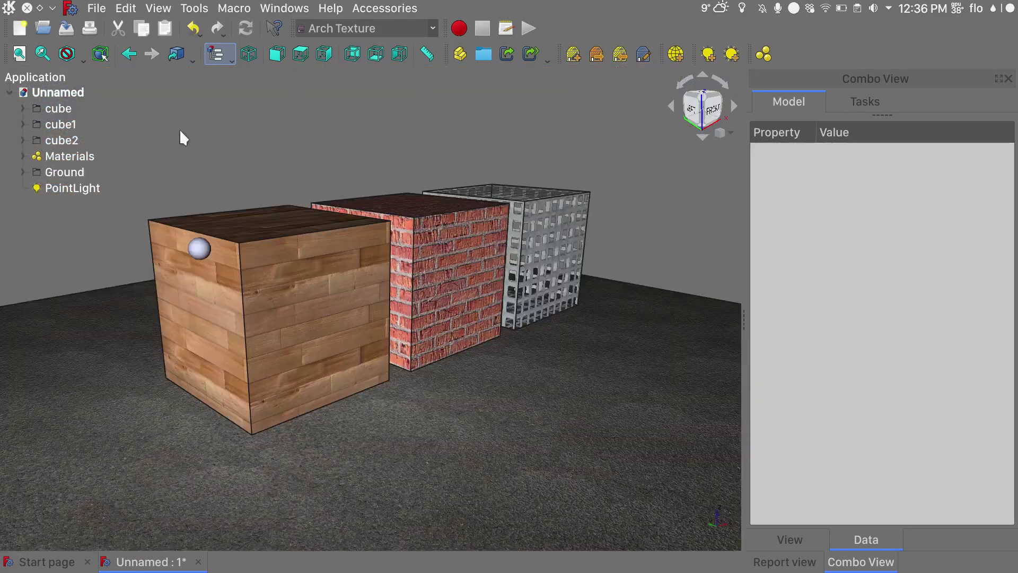
Step: Switch the point light's visibility off and back on to compare the scene's lighting
click(77, 190)
key(space)
key(space)
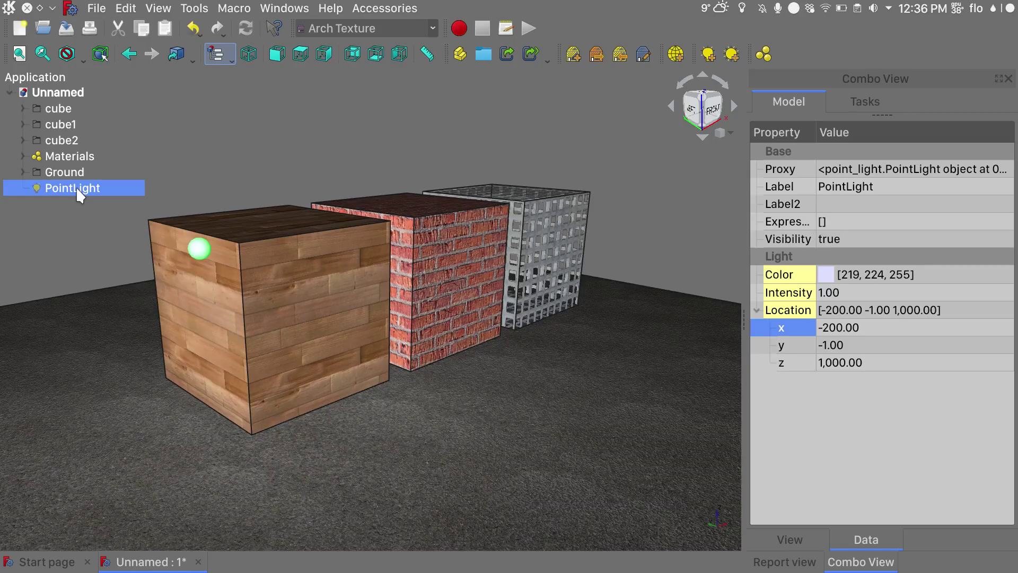